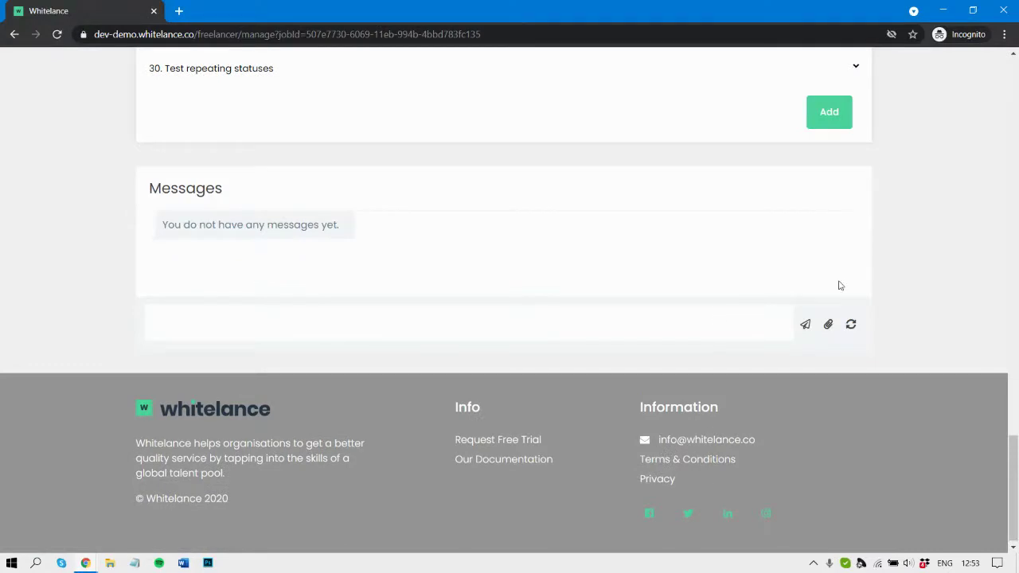
Start adding a new task to the contract and go to its milestone name
left_click(829, 117)
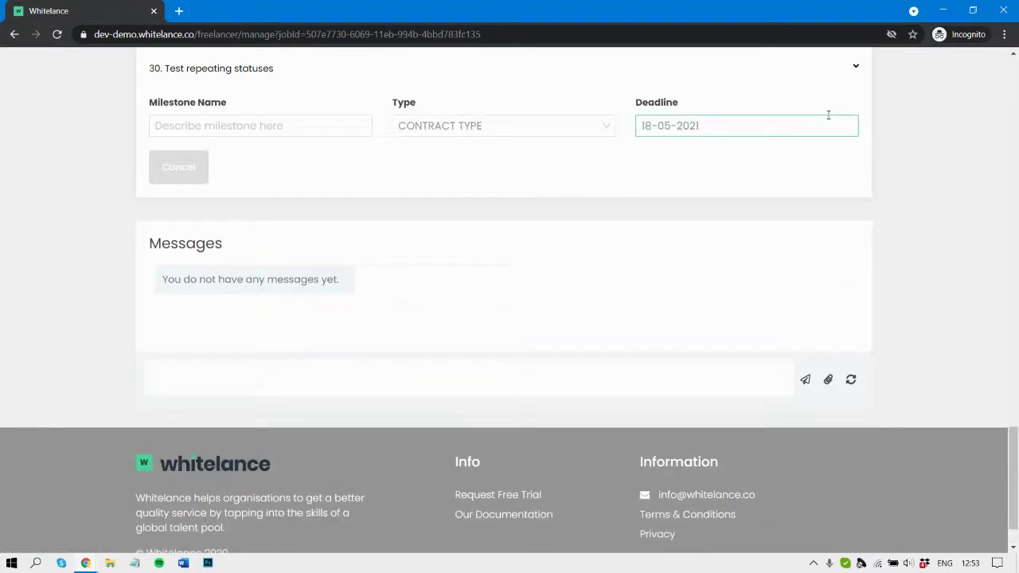
left_click(538, 132)
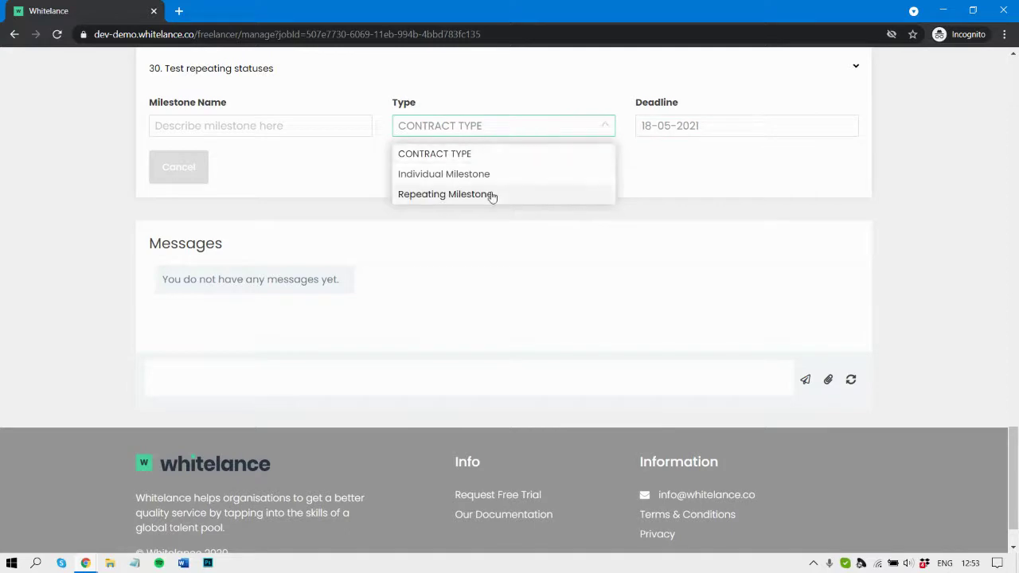
left_click(326, 126)
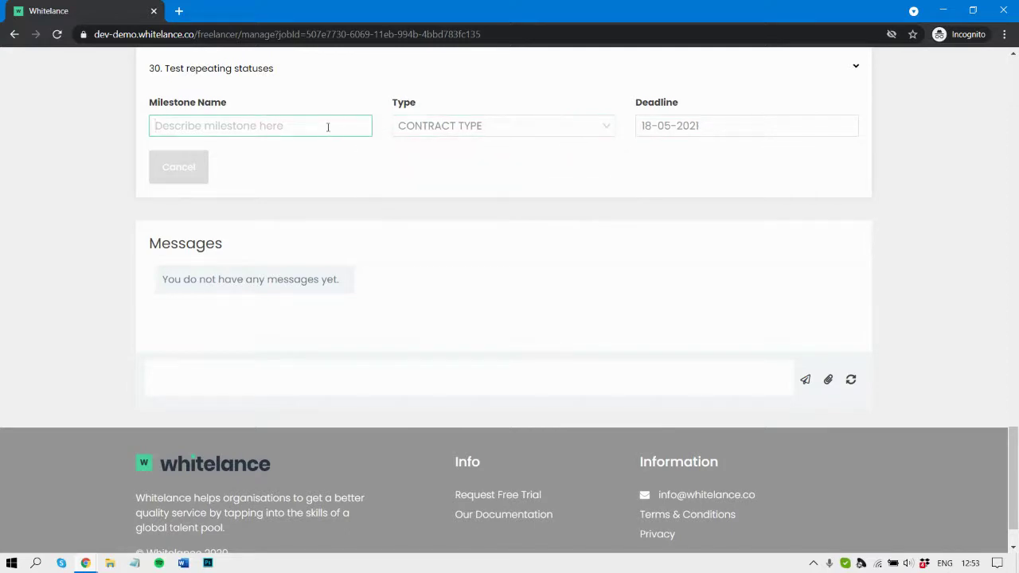
Enter "Here's an ongoing task" as the milestone name
type("Here's ")
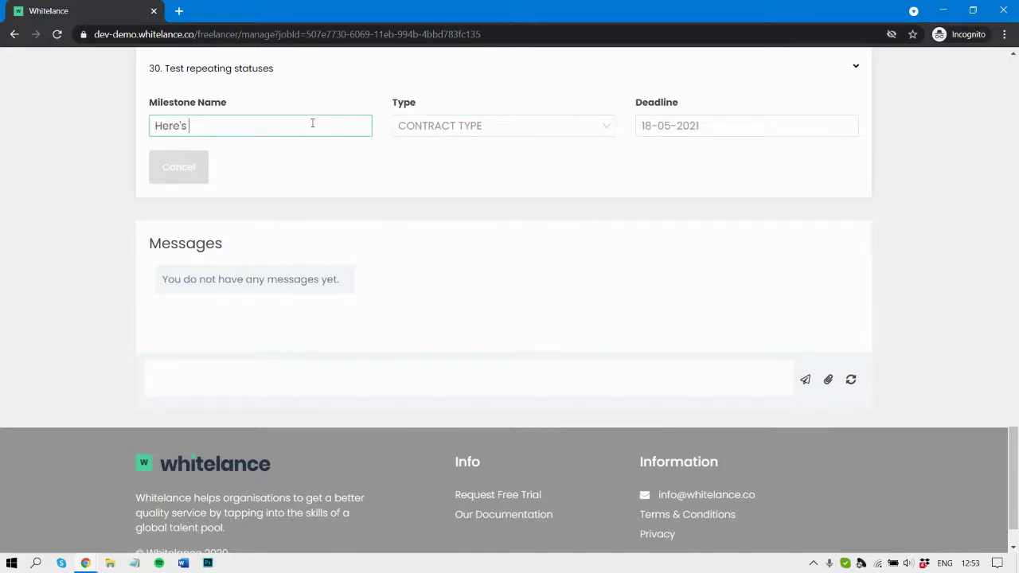
type("t")
key("BackSpace")
type("an orig")
key("BackSpace")
key("BackSpace")
key("BackSpace")
type("ngoingg")
key("BackSpace")
key("BackSpace")
type("g task")
Replace the milestone name with "Wekkly design work"
triple_click(299, 123)
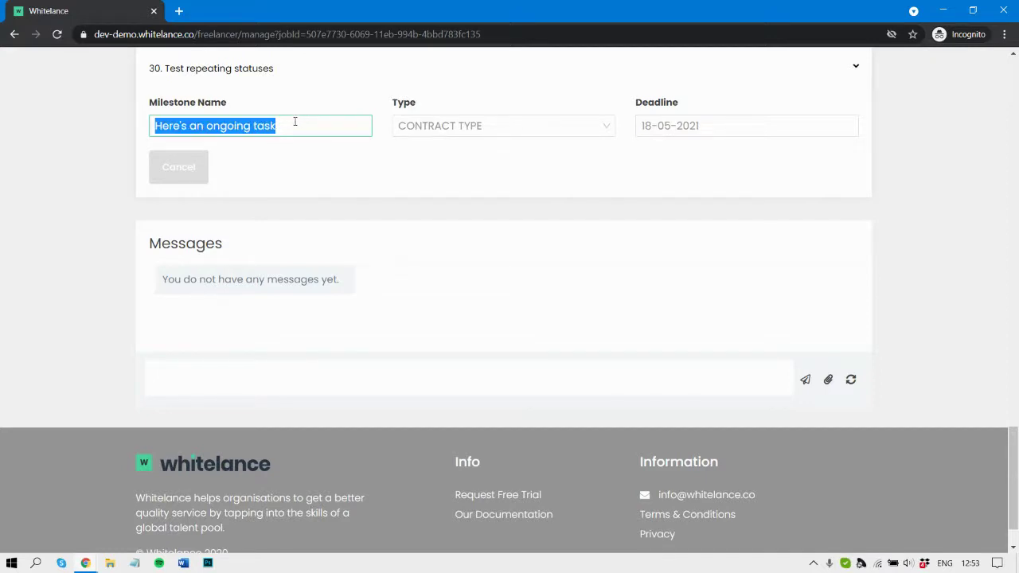
type("Wekkly de")
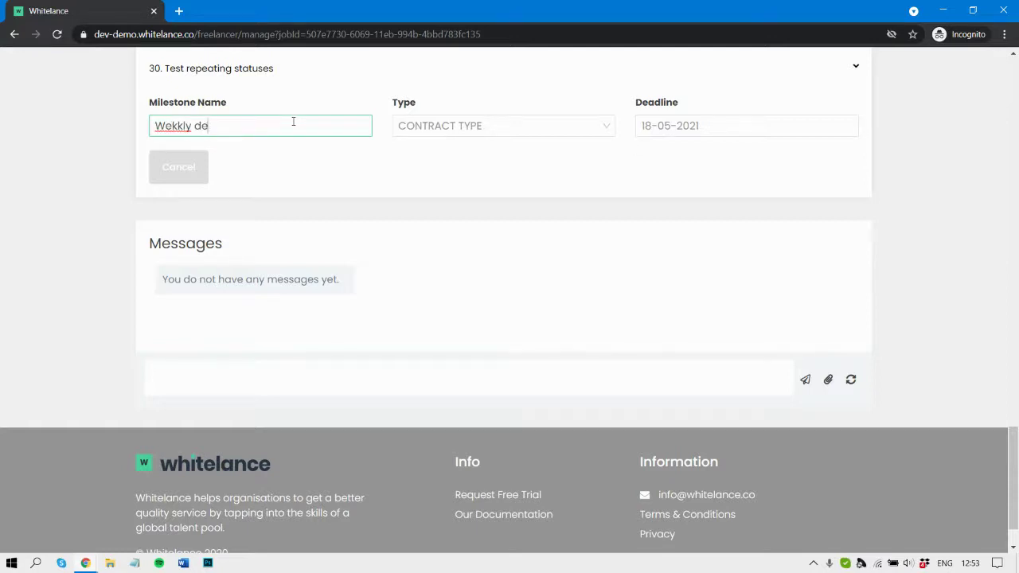
type("sign work")
Name the milestone "Consulting each month" and set its type to Repeating Milestone
triple_click(293, 121)
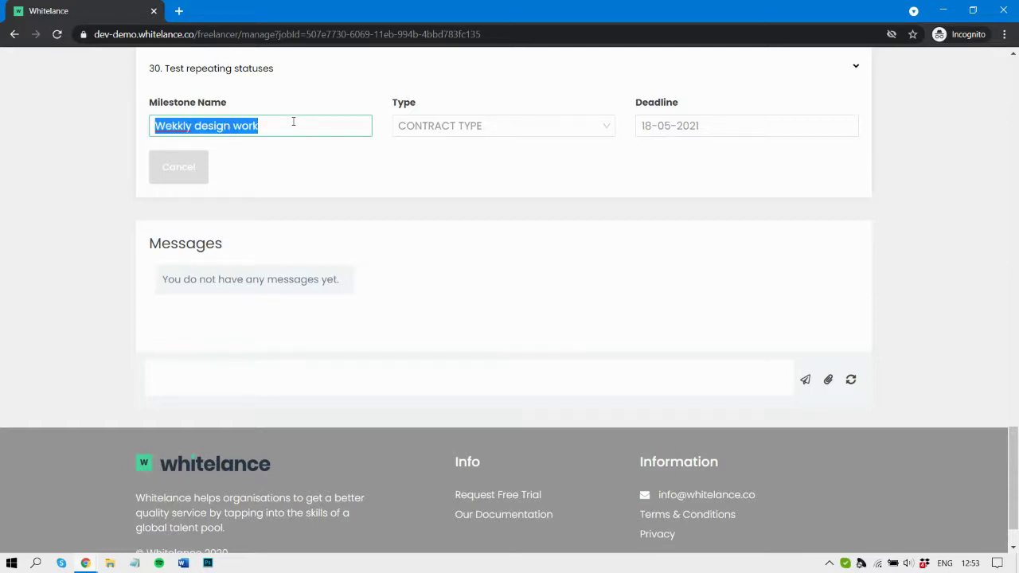
type("Consultant")
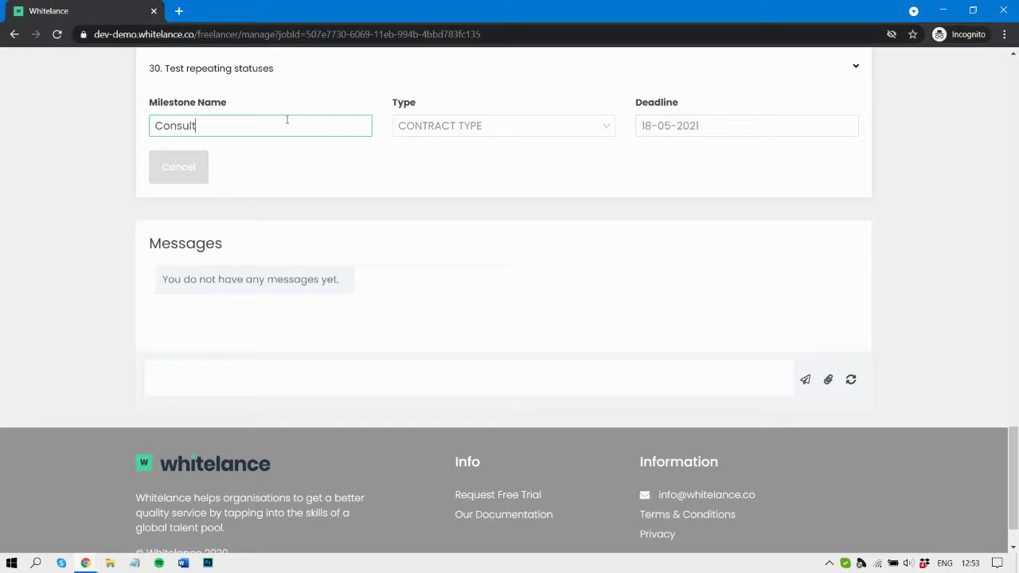
key("BackSpace")
key("BackSpace")
key("BackSpace")
type("ing each month")
left_click(291, 171)
left_click(442, 131)
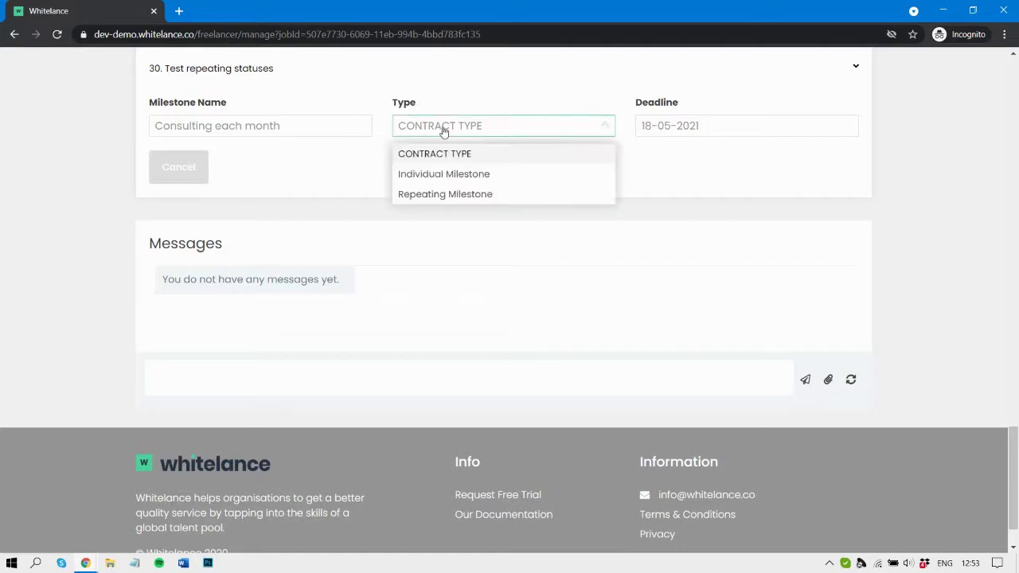
left_click(453, 195)
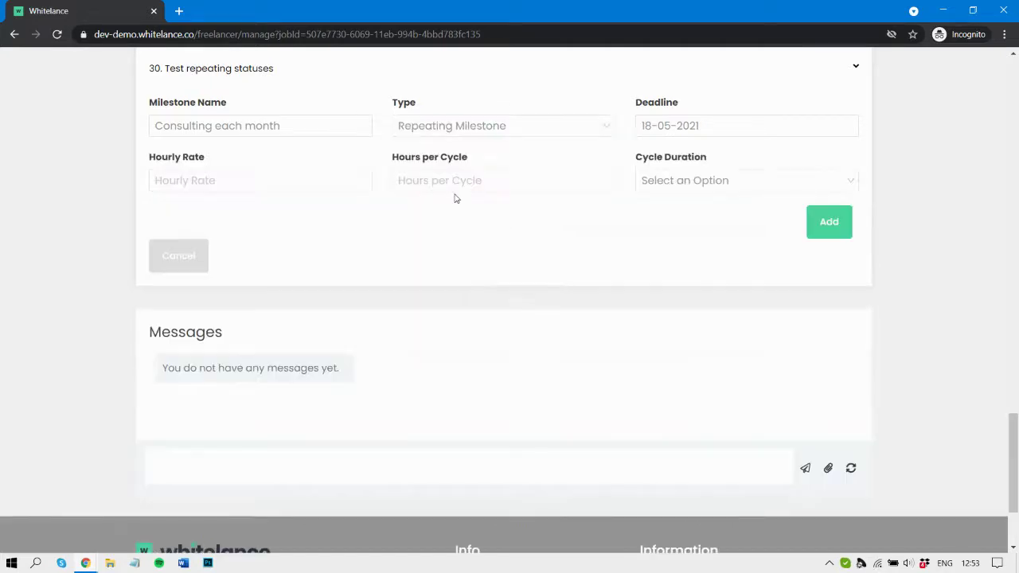
Set the repeating milestone's hourly rate to 100 and its hours per cycle to 5
left_click(228, 181)
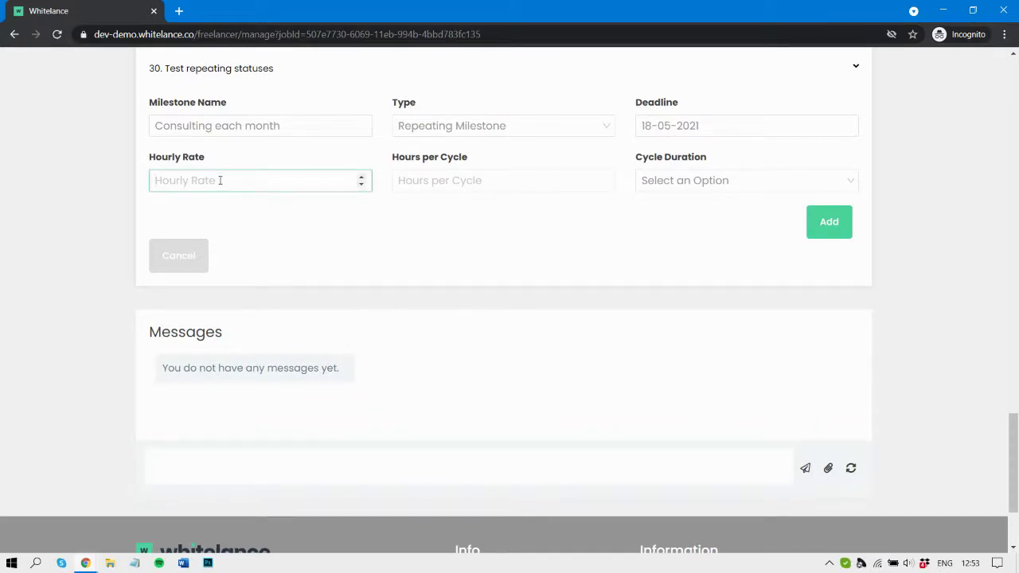
type("100")
left_click(308, 225)
left_click(429, 191)
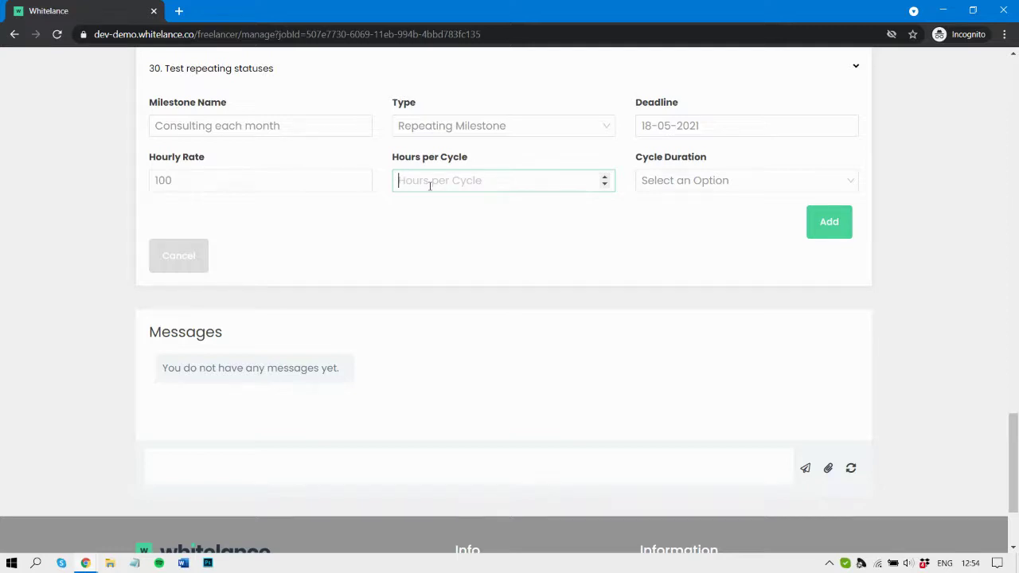
type("5")
left_click(409, 234)
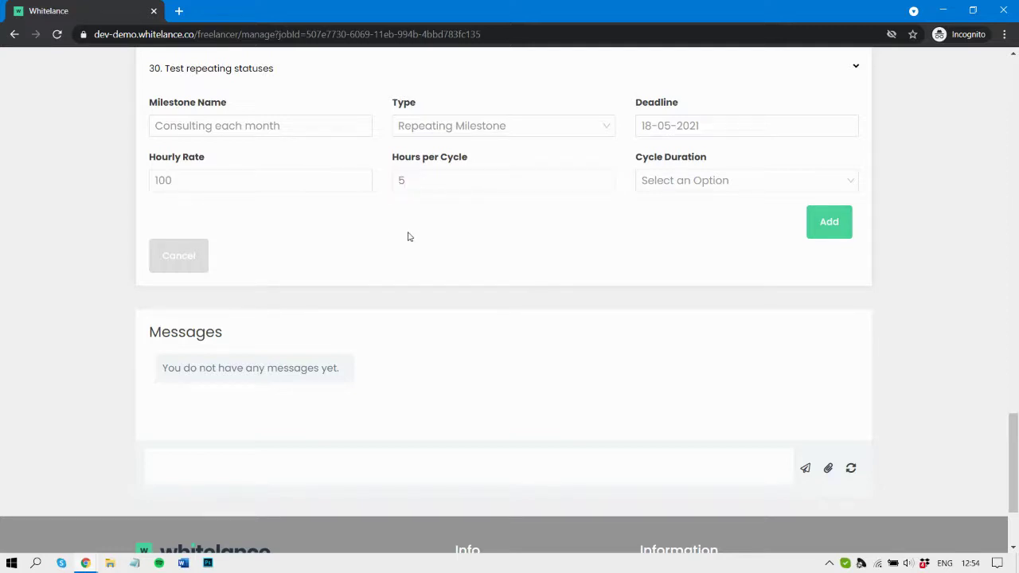
left_click(348, 170)
left_click(395, 180)
left_click(167, 179)
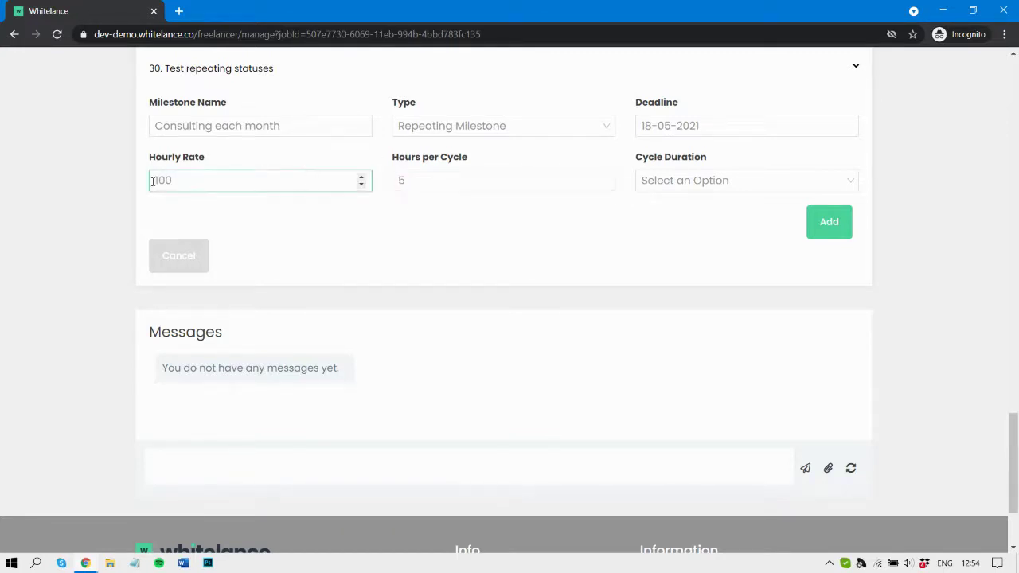
left_click(225, 205)
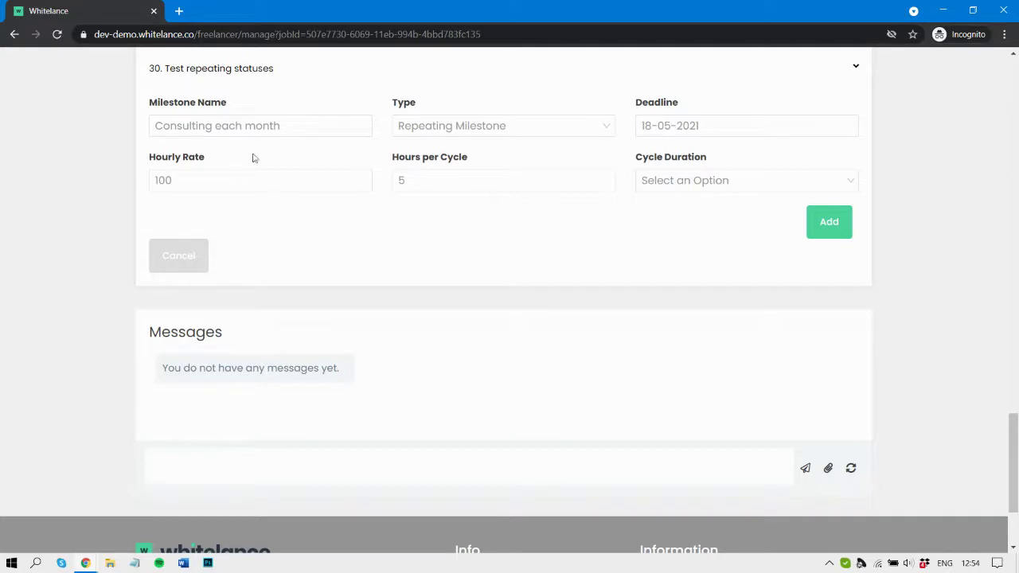
left_click(413, 186)
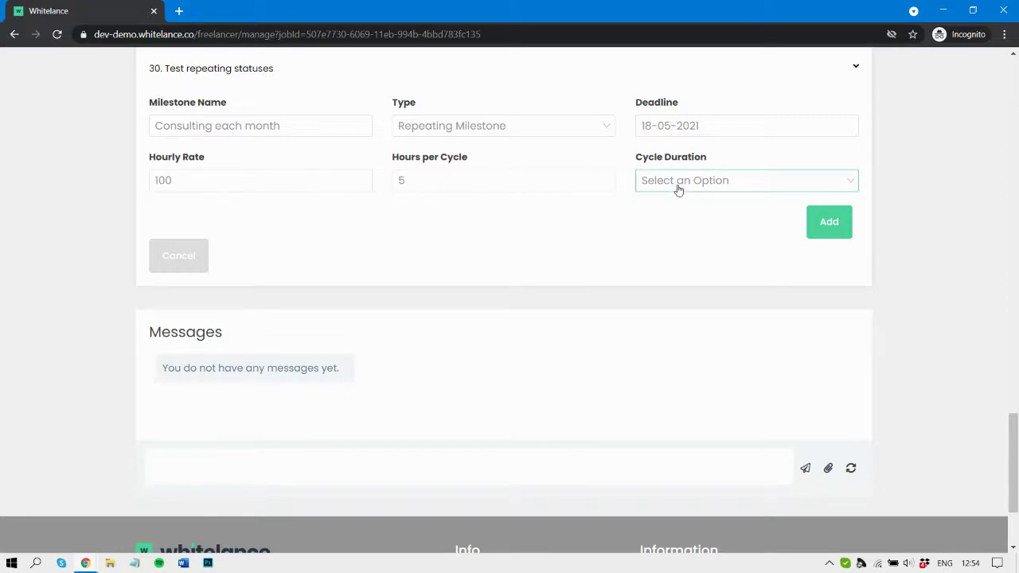
Set the cycle duration to Week and add the milestone to the contract
left_click(743, 184)
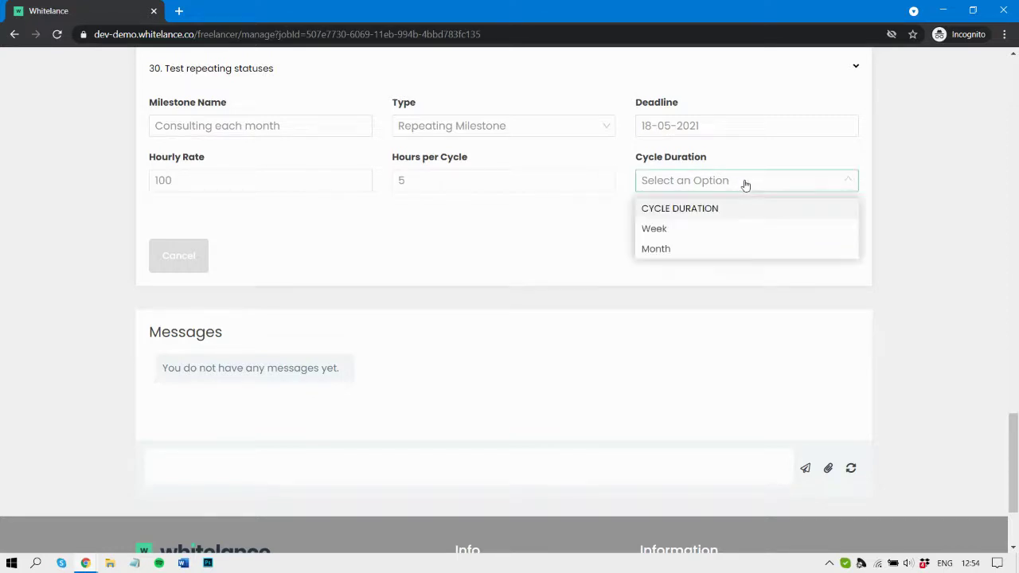
left_click(692, 229)
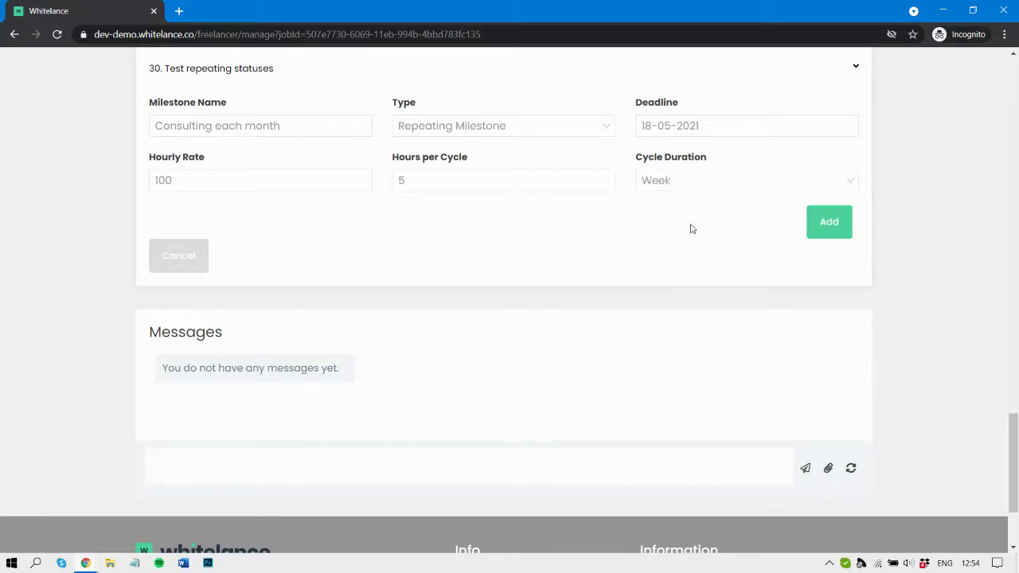
left_click(828, 223)
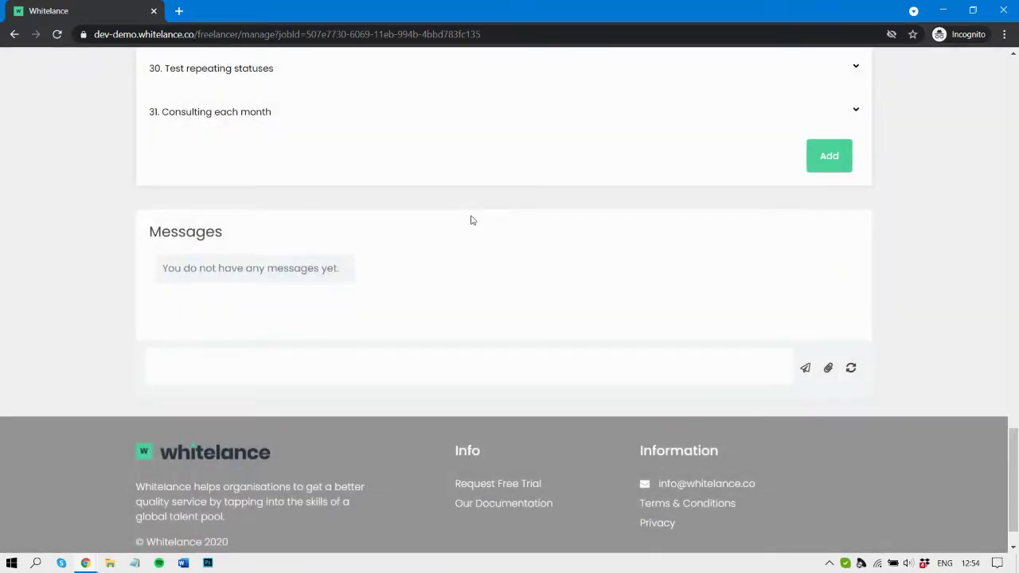
Review the value, status and cycle details of the "Consulting each month" task and collapse it again
left_click(311, 124)
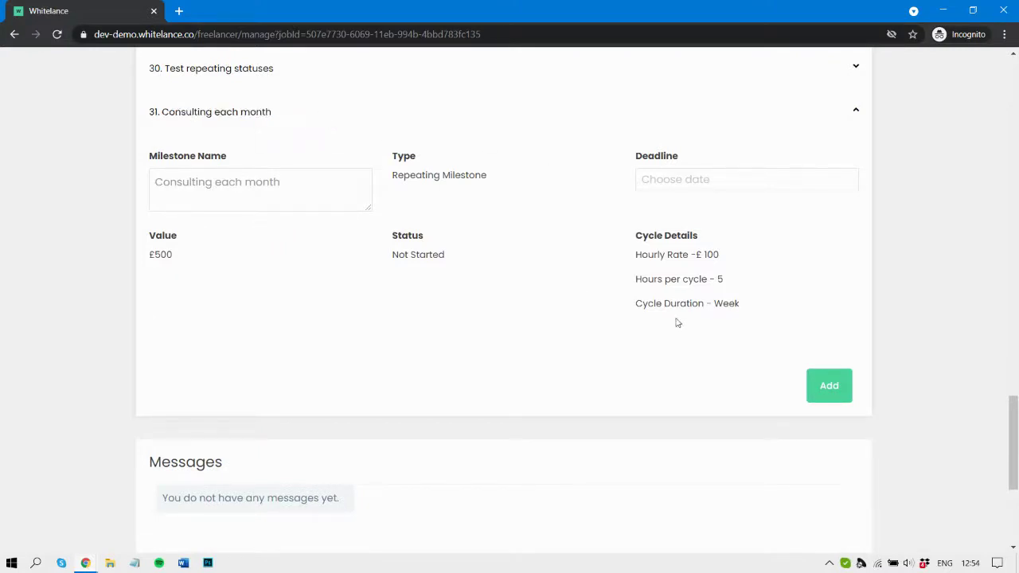
left_click(353, 108)
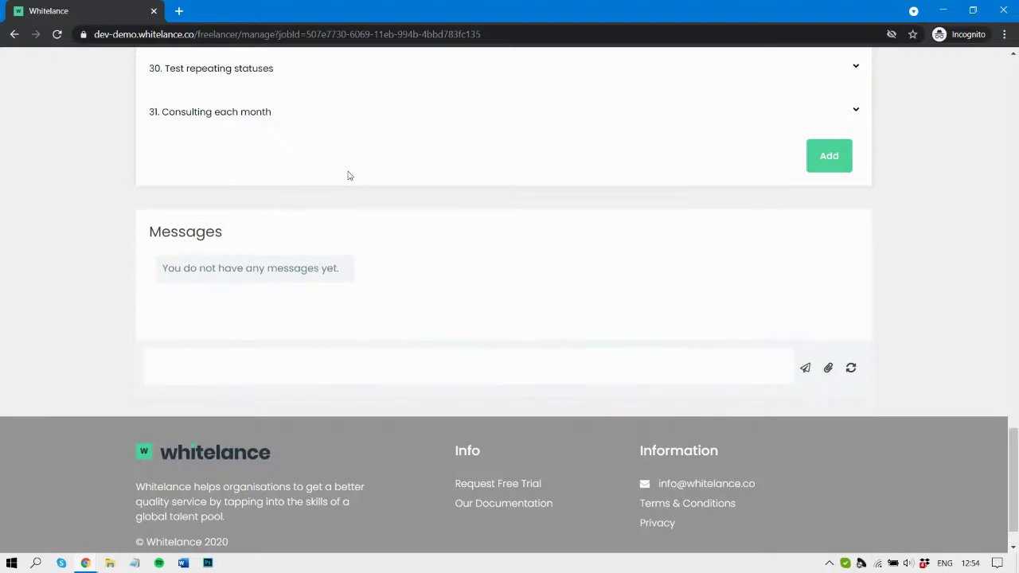
Switch to the customer's contract page, reload it and expand the "Consulting each month" task to examine its cycle details
key("alt+Tab")
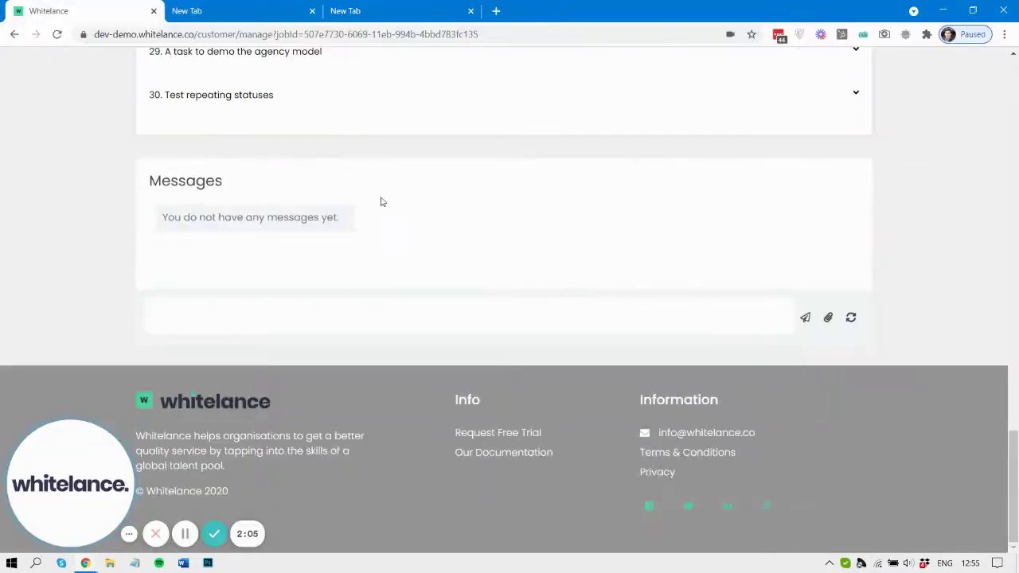
key("F5")
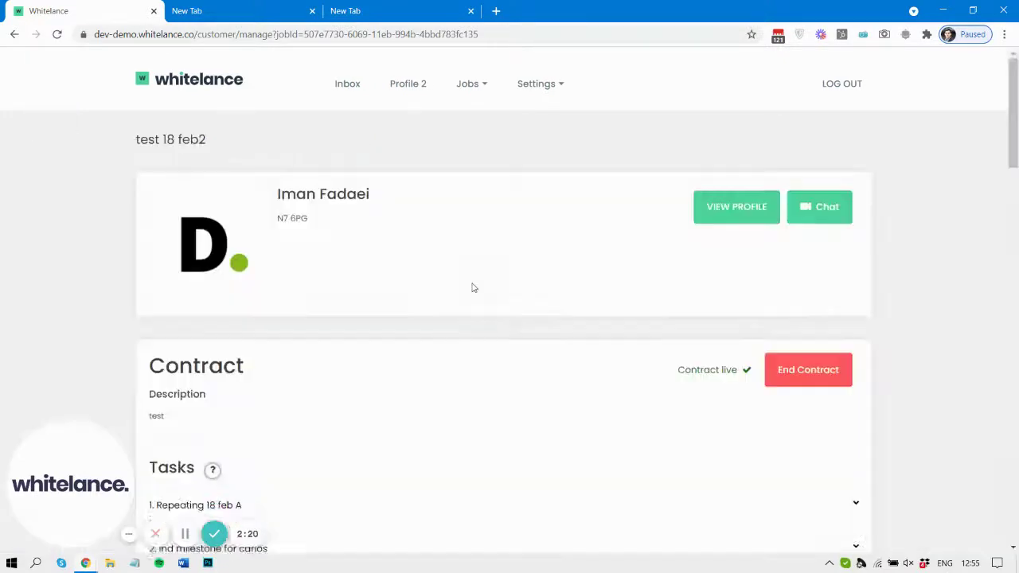
scroll(498, 320, "down", 20)
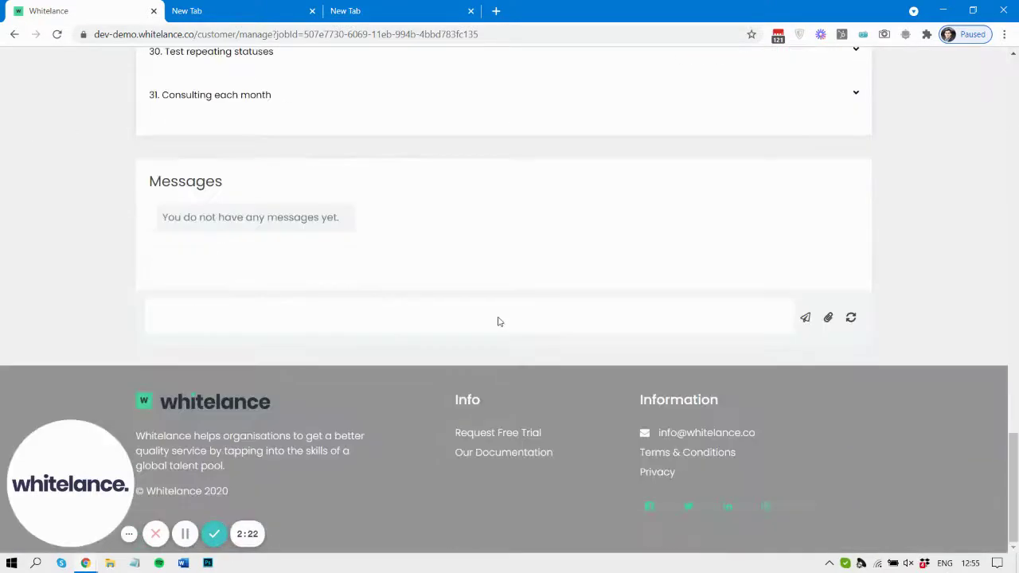
left_click(293, 102)
scroll(376, 202, "down", 1)
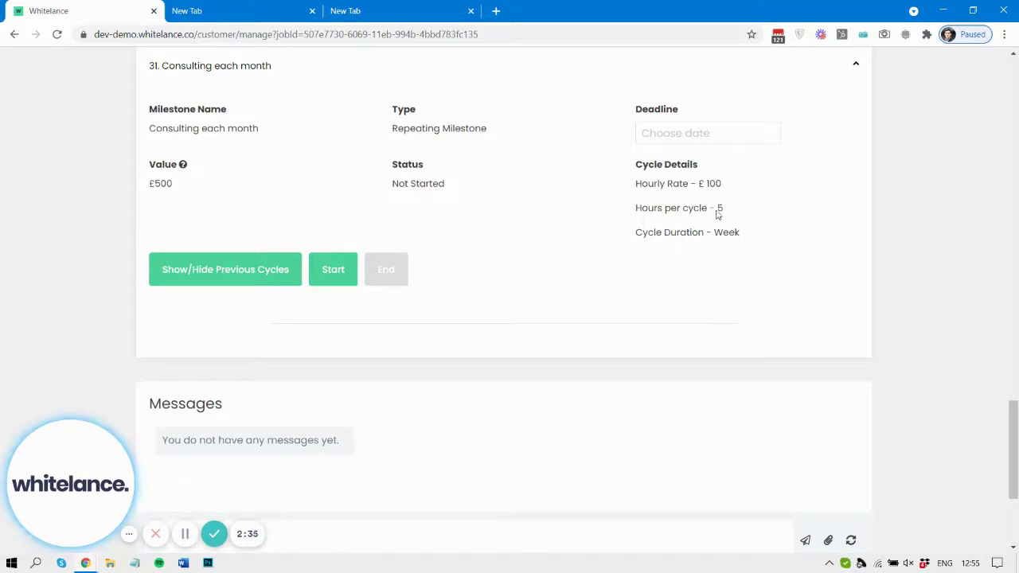
left_click_drag(714, 211, 764, 230)
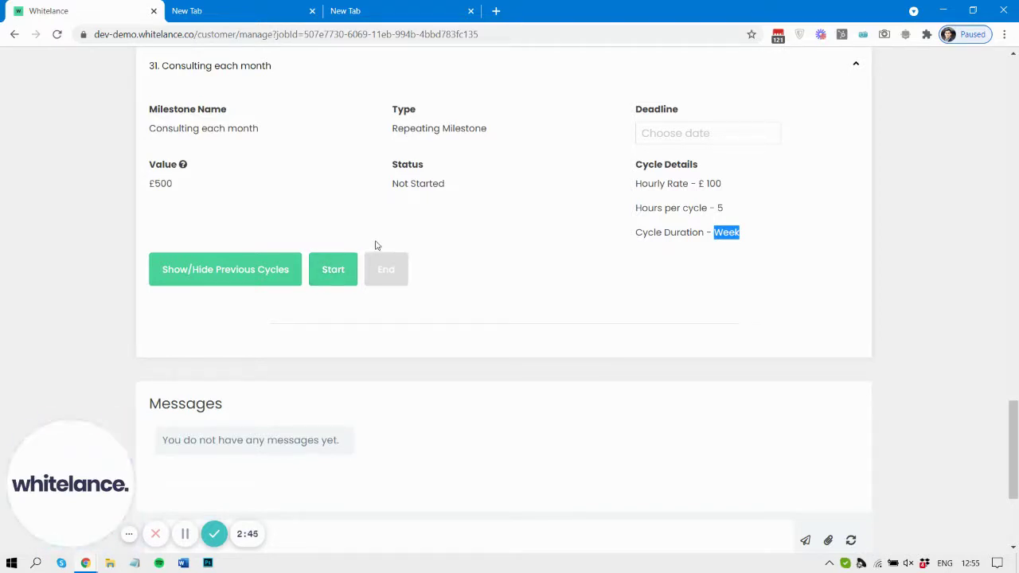
Start the "Consulting each month" milestone as the customer and confirm the start
left_click(331, 283)
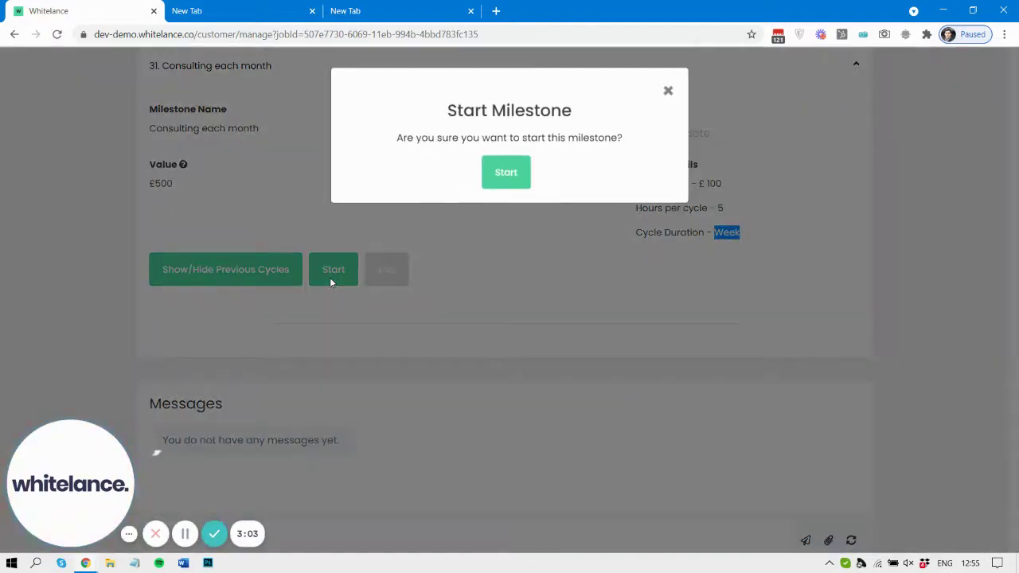
left_click(511, 182)
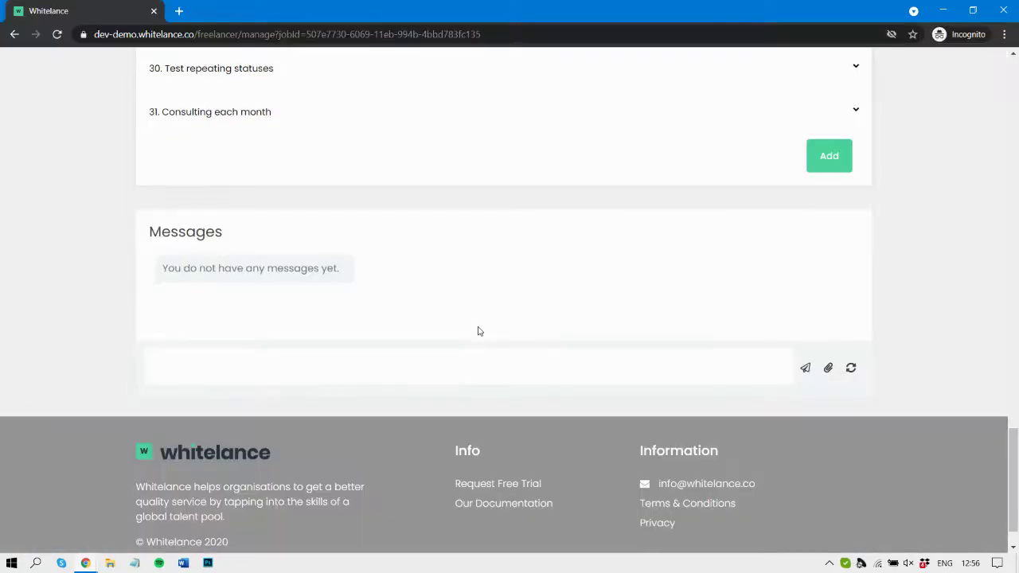
Reload the freelancer's contract page and expand the "Consulting each month" task
key("F5")
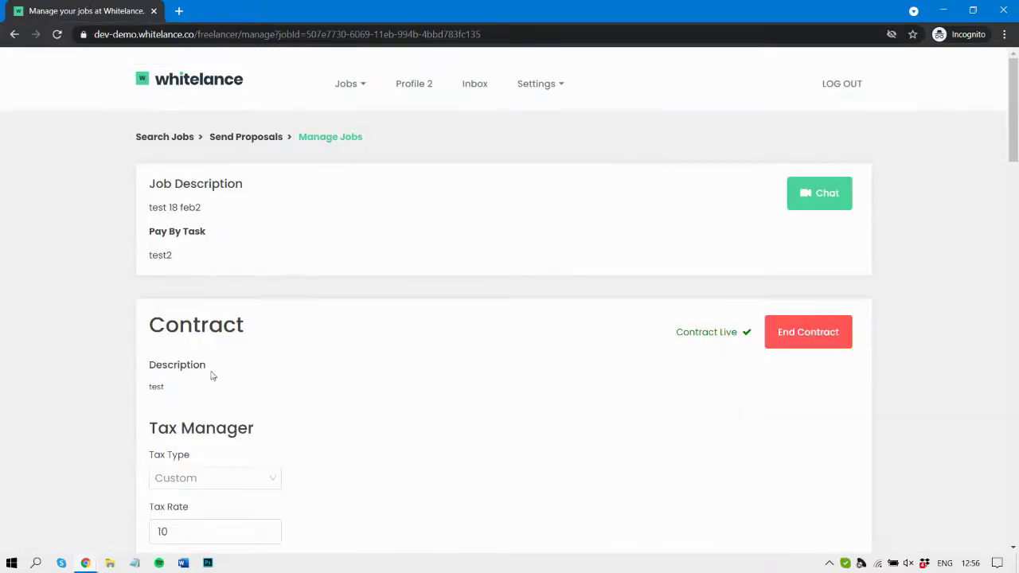
scroll(214, 411, "down", 15)
scroll(213, 409, "down", 8)
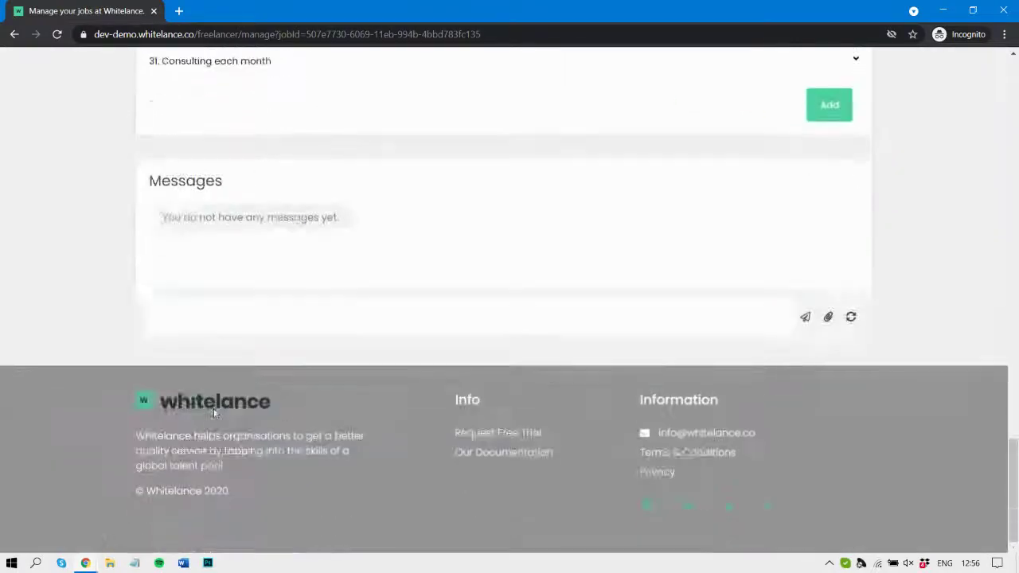
scroll(265, 73, "up", 2)
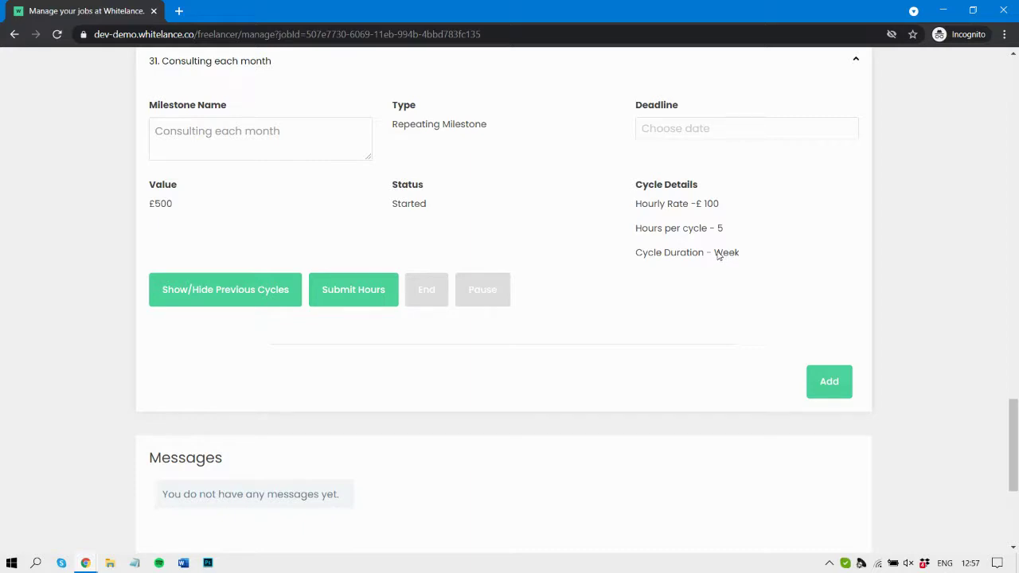
Open the hours submission form for the "Consulting each month" milestone and try entering 6 hours, followed by 5 hours
left_click(365, 288)
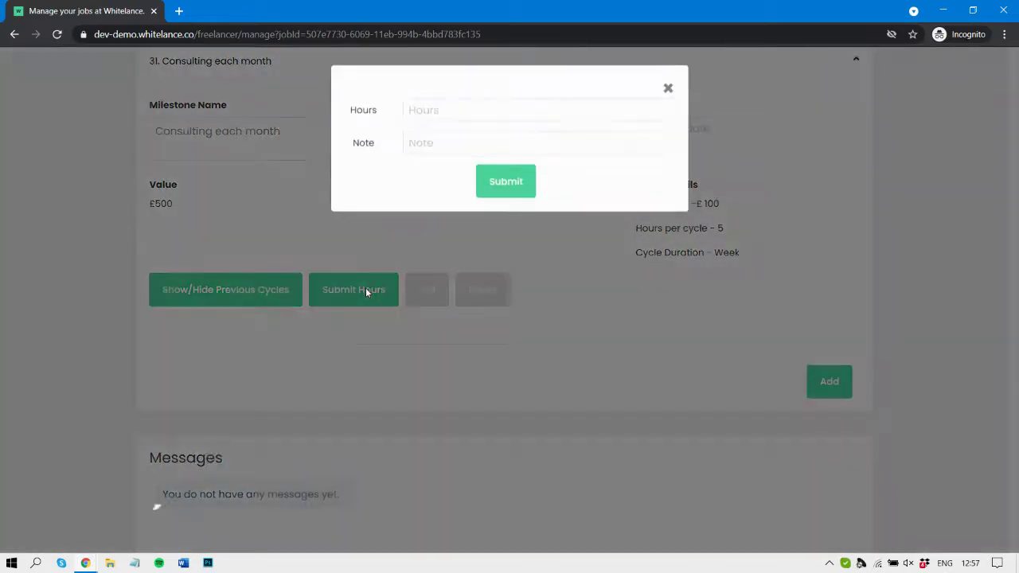
left_click(442, 111)
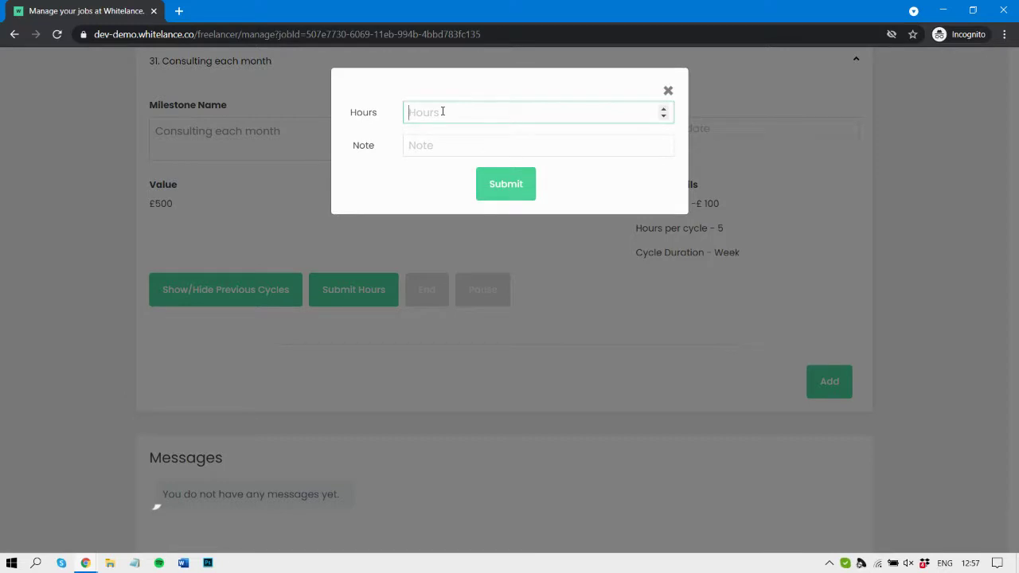
type("6")
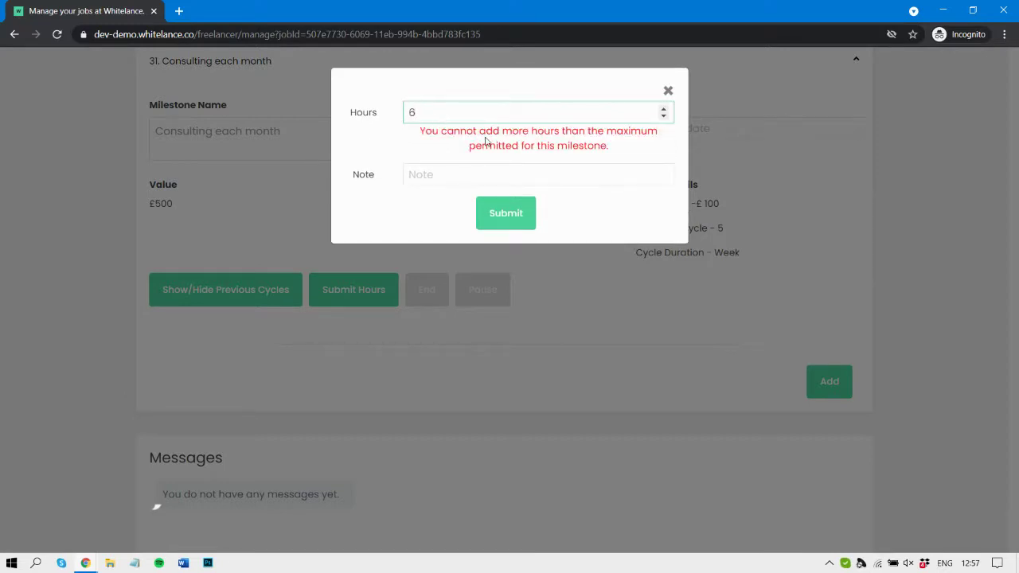
key("BackSpace")
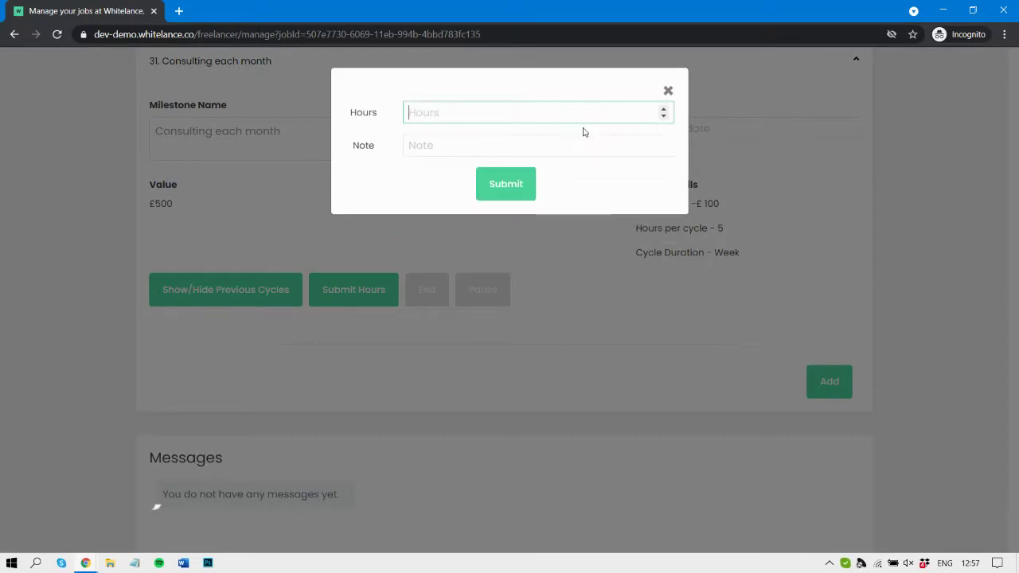
type("5")
left_click(498, 148)
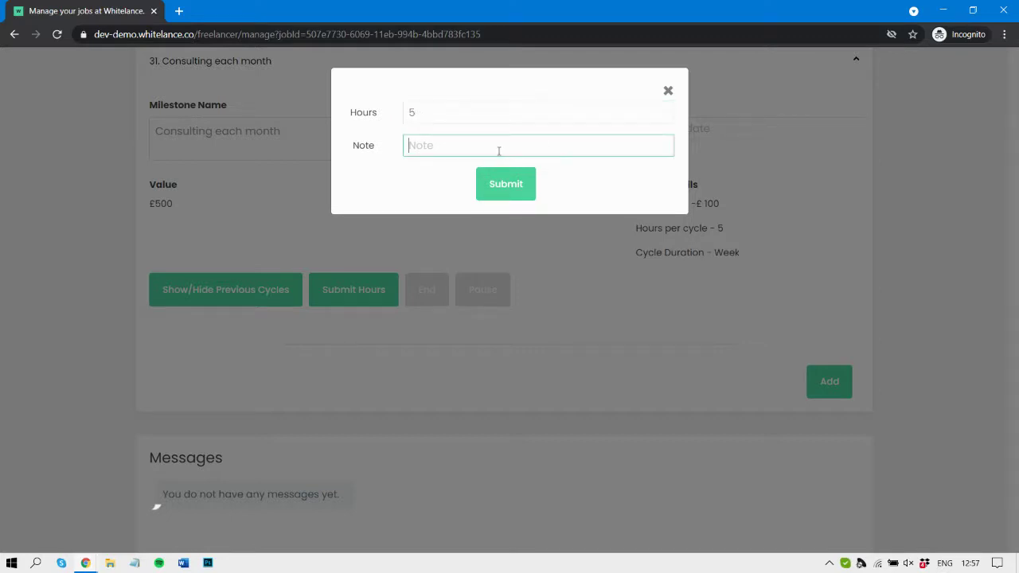
Set the hours to 3, add the note "I did the consulting for Mr X." and submit them
left_click(456, 114)
double_click(456, 114)
key("BackSpace")
type("3")
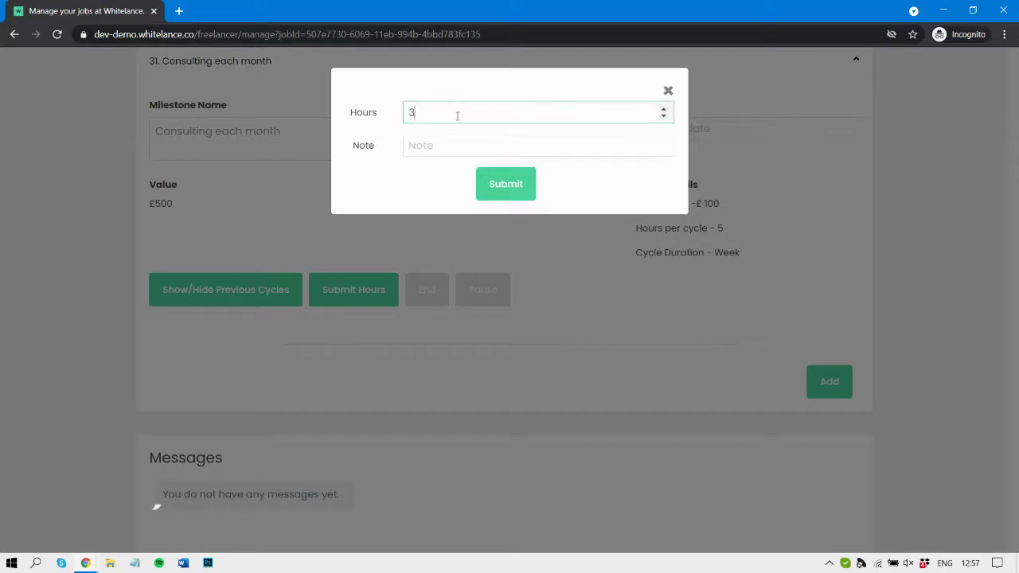
left_click(445, 144)
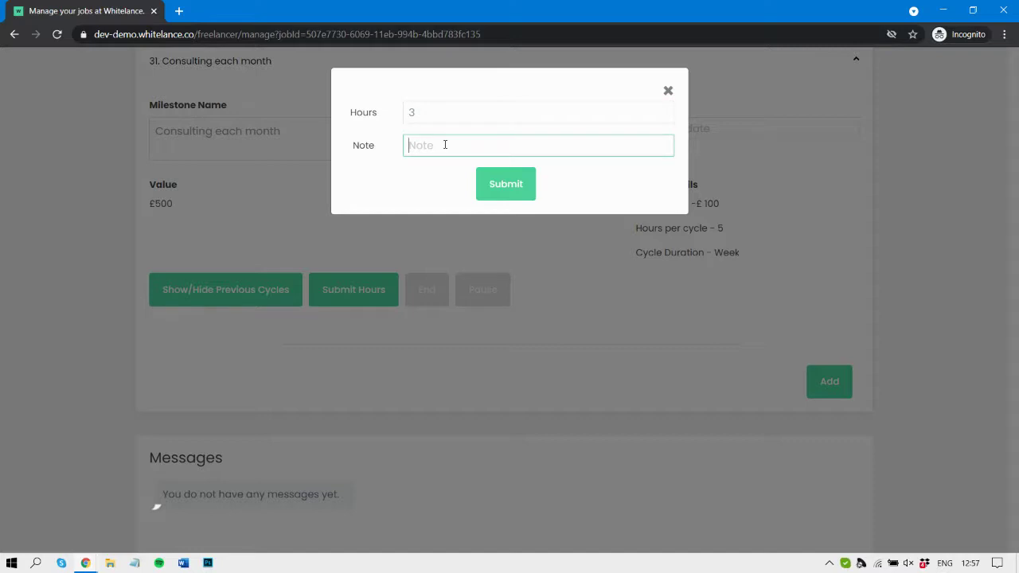
type("I did the consulting for Mr X.")
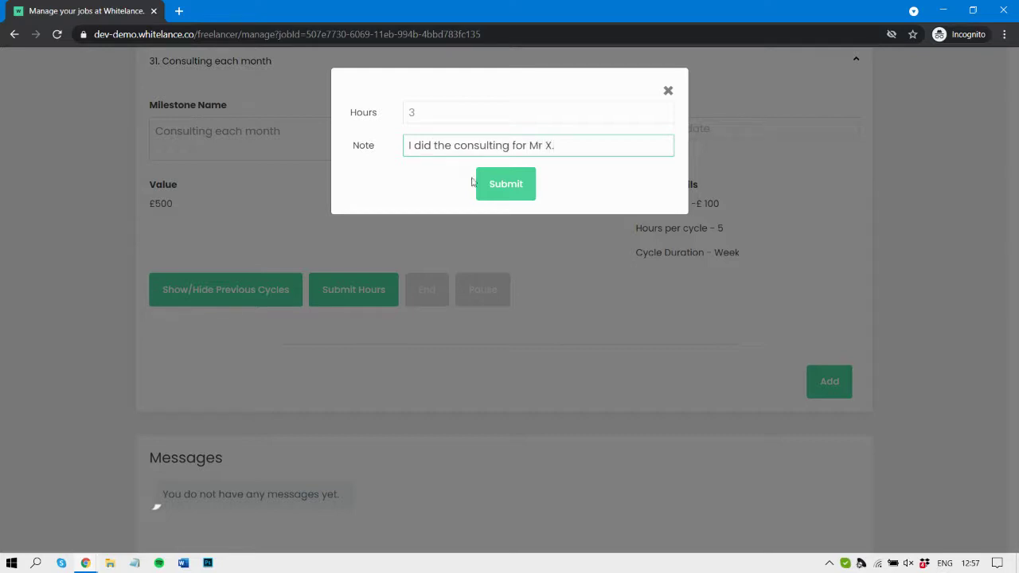
left_click(496, 196)
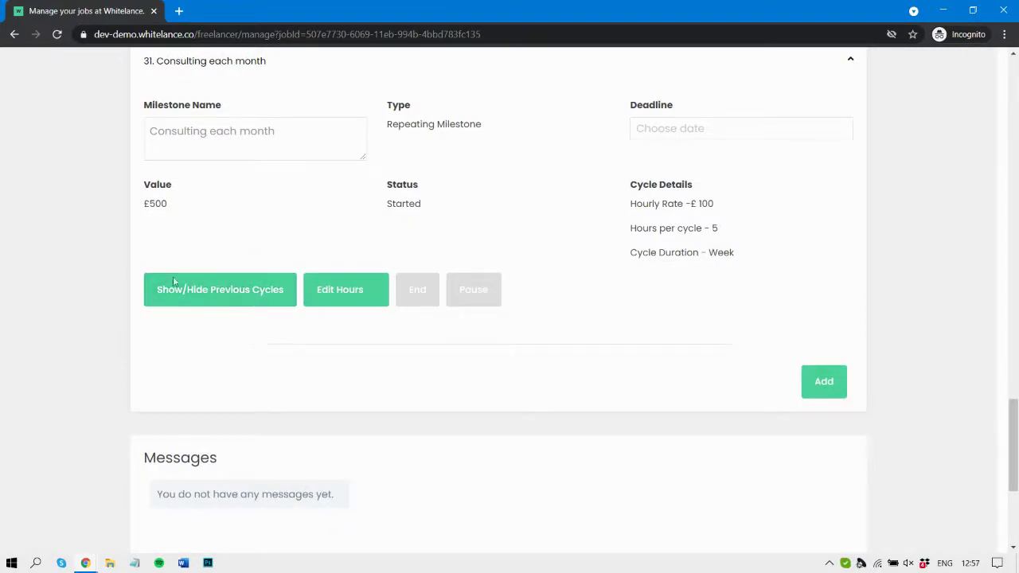
Show the milestone's previous cycles and check the submitted entry's note and deadline against the system calendar
left_click(261, 291)
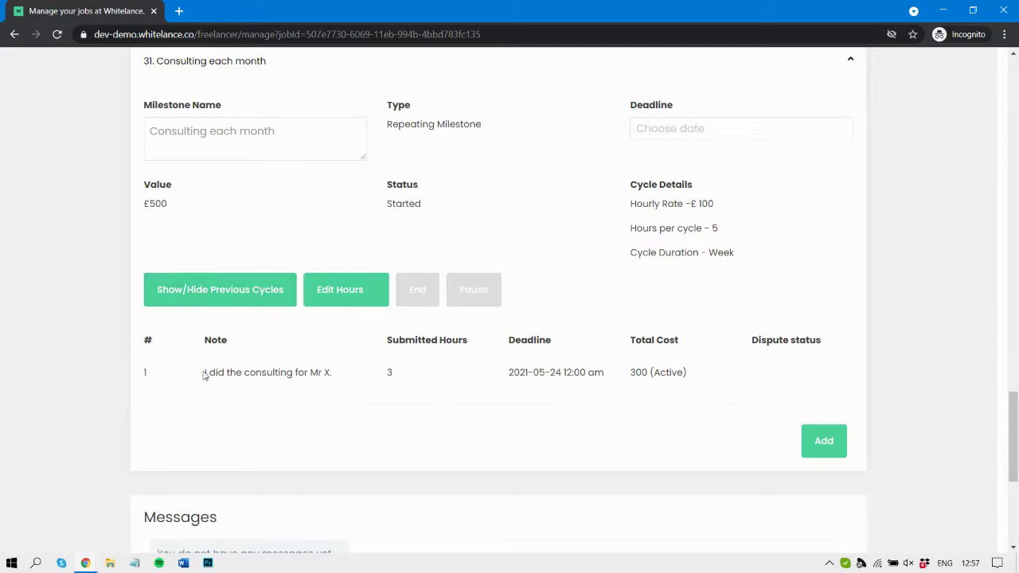
left_click_drag(205, 371, 343, 377)
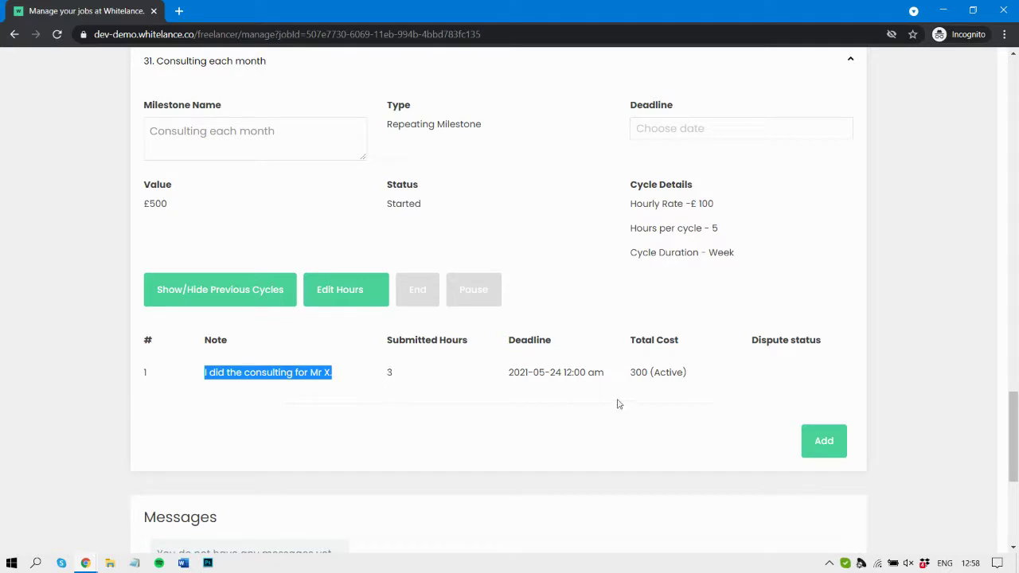
left_click(971, 563)
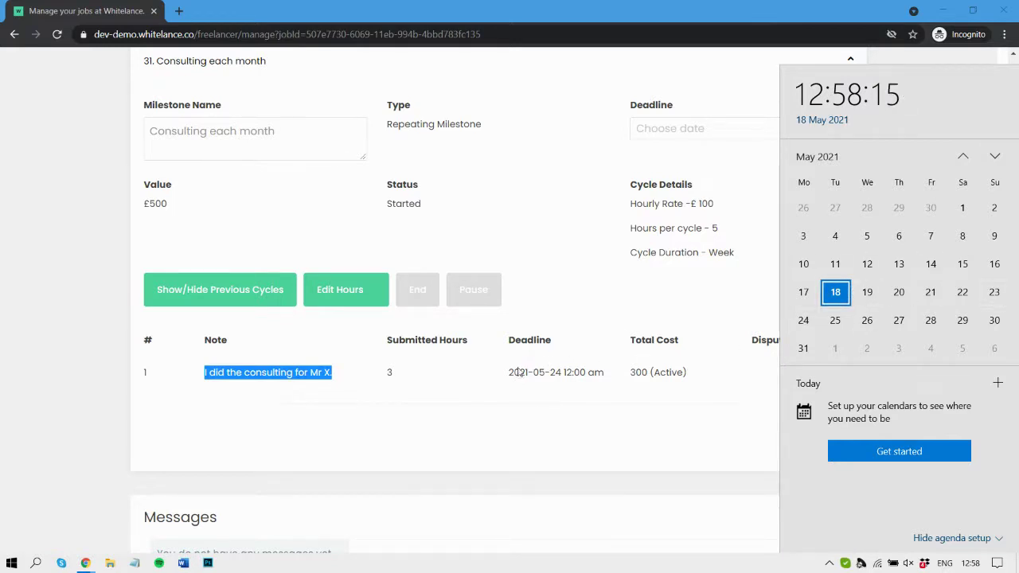
left_click(676, 371)
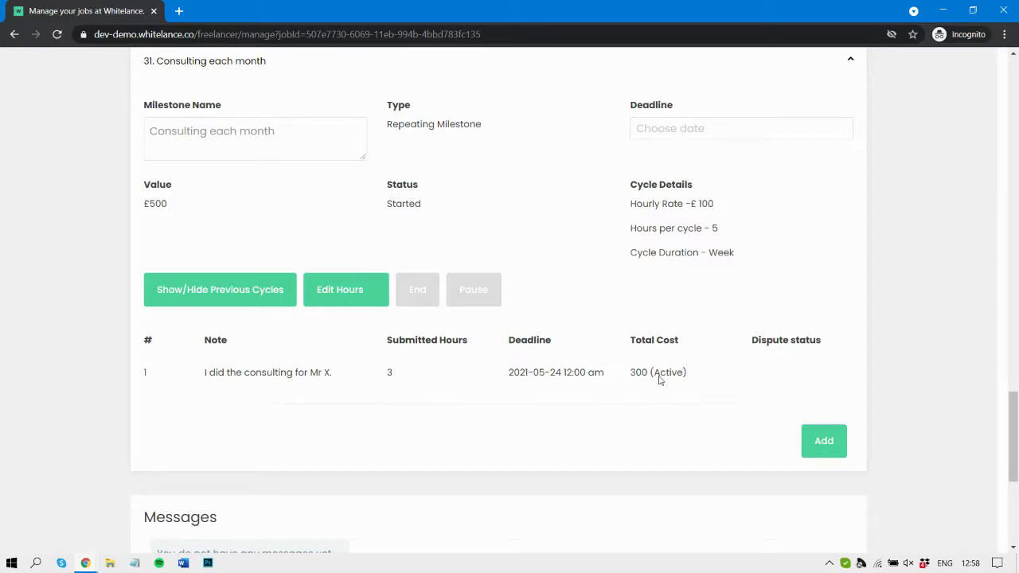
Switch to the customer's contract page, reload it and show the previous cycles of the "Consulting each month" task
left_click(85, 563)
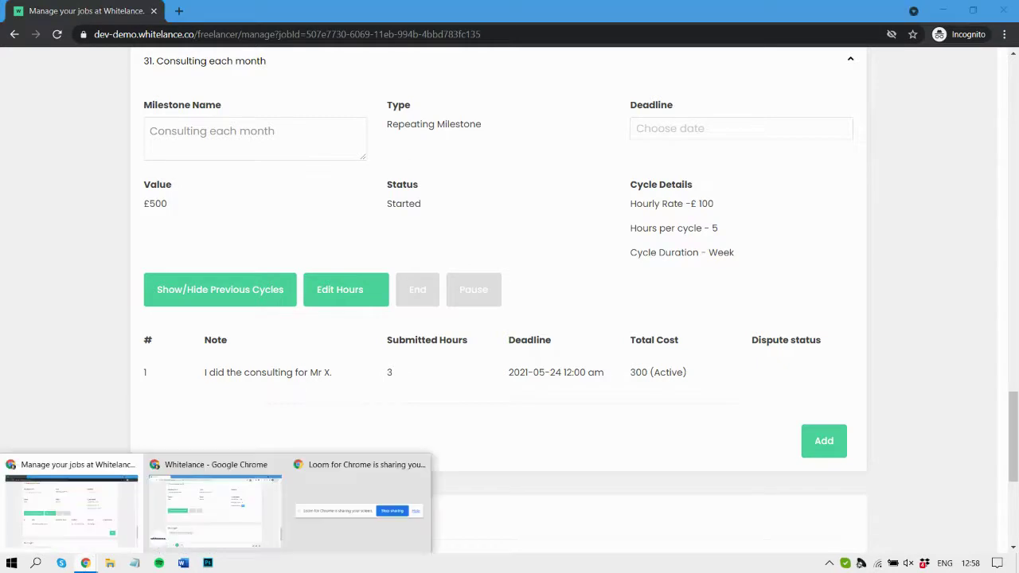
left_click(219, 495)
left_click(56, 35)
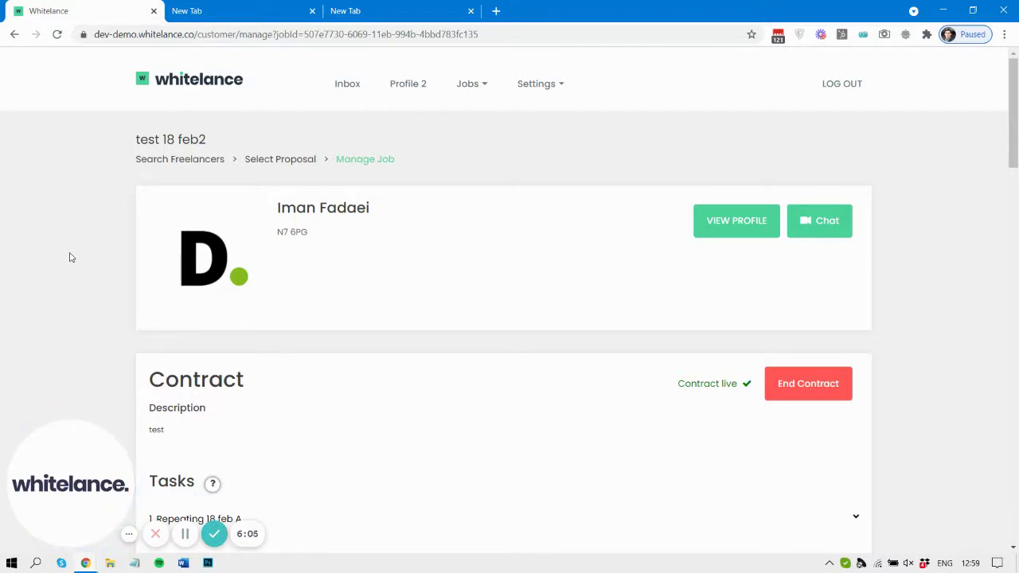
scroll(69, 257, "down", 20)
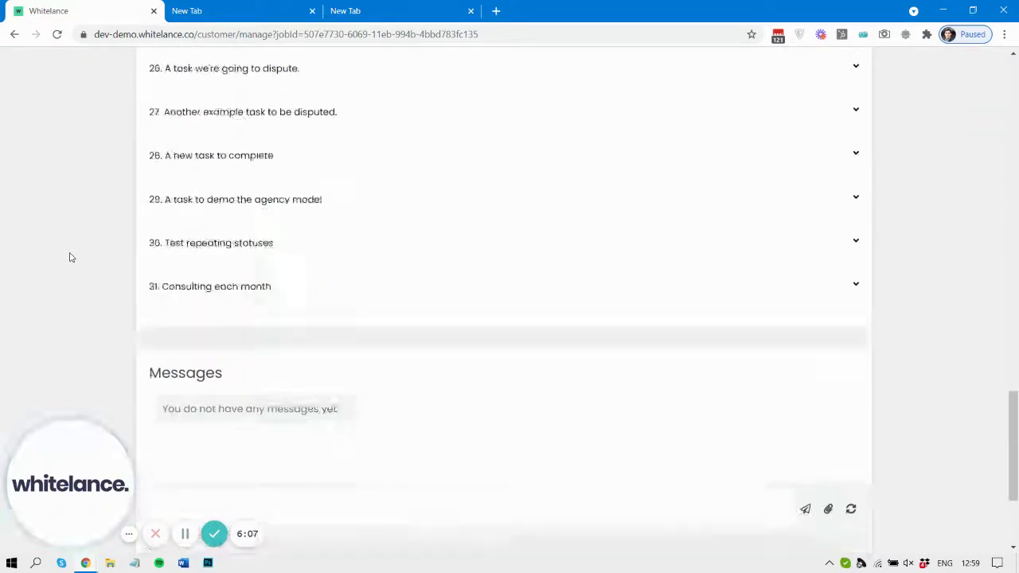
scroll(69, 257, "down", 3)
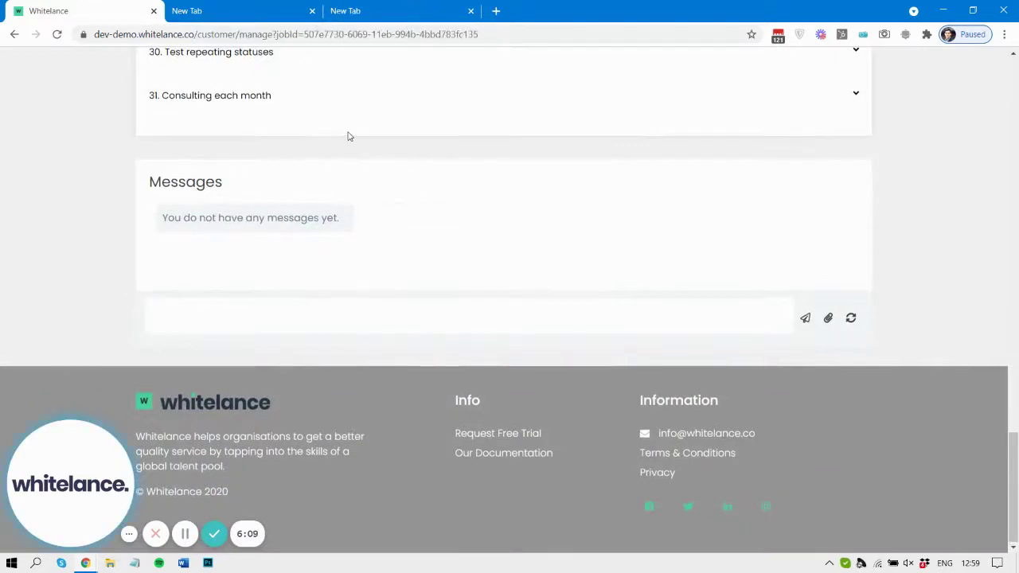
left_click(316, 102)
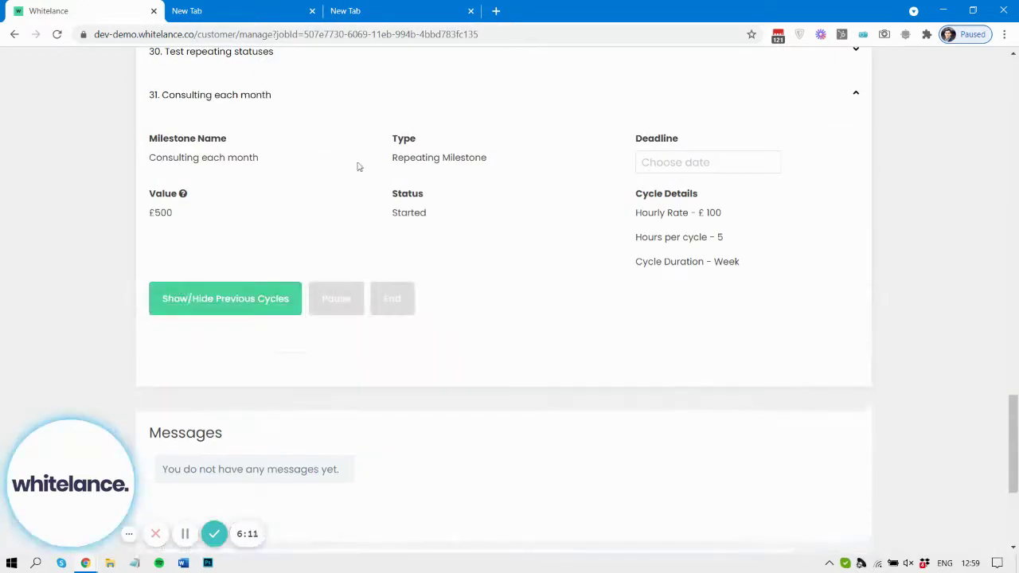
left_click(242, 309)
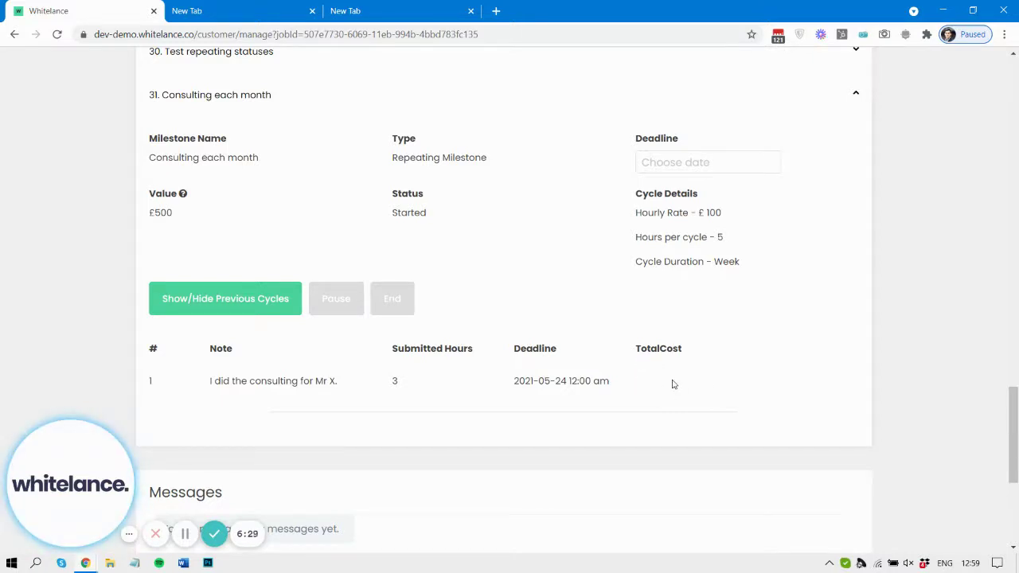
Run the recurring milestone cycle check by loading the prepared check_rec_milestone_cycle address in the second browser tab
left_click(253, 5)
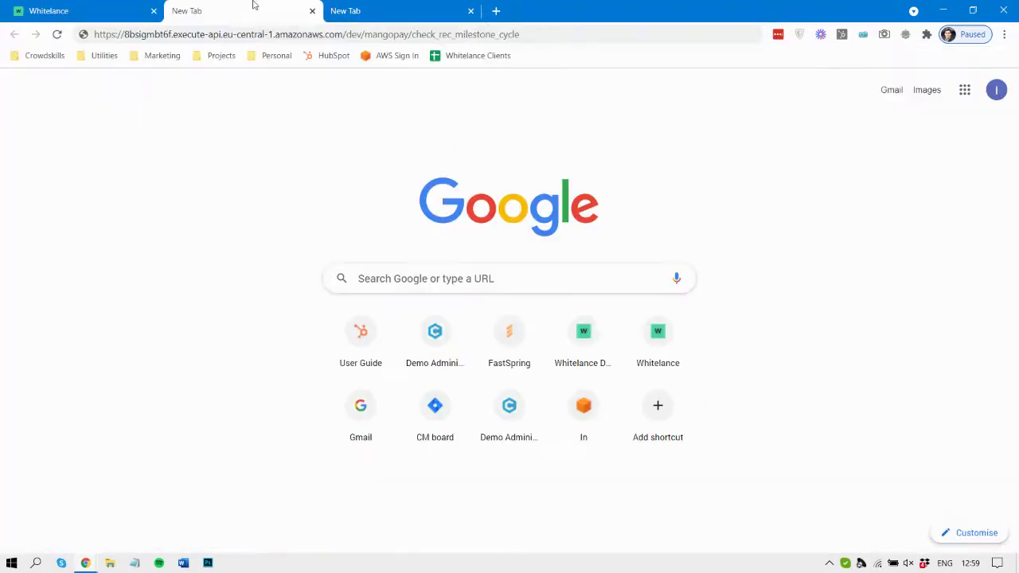
left_click(545, 34)
key("Return")
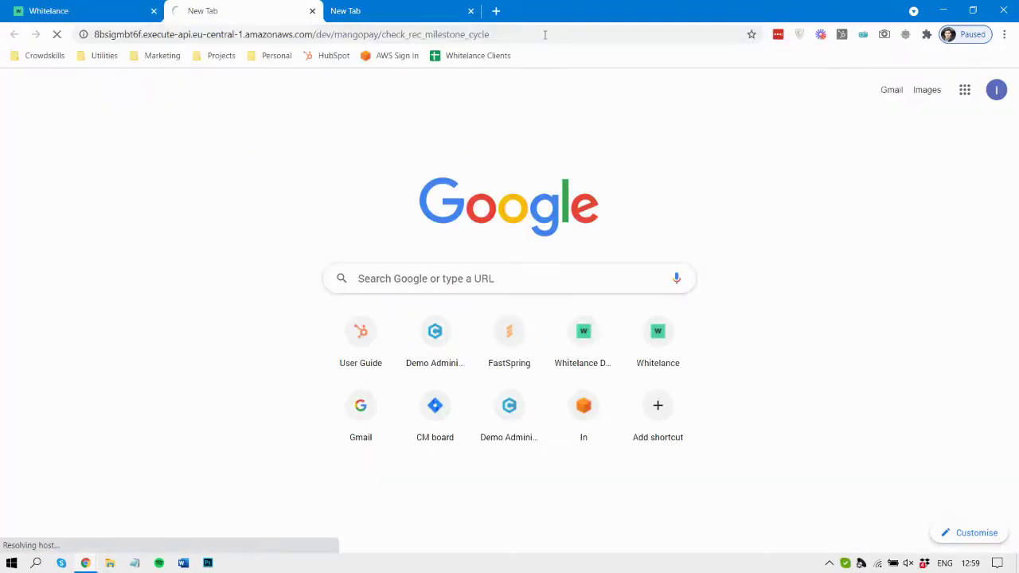
Return to the customer's contract page, reload it and examine the second cycle row of the "Consulting each month" task
left_click(128, 6)
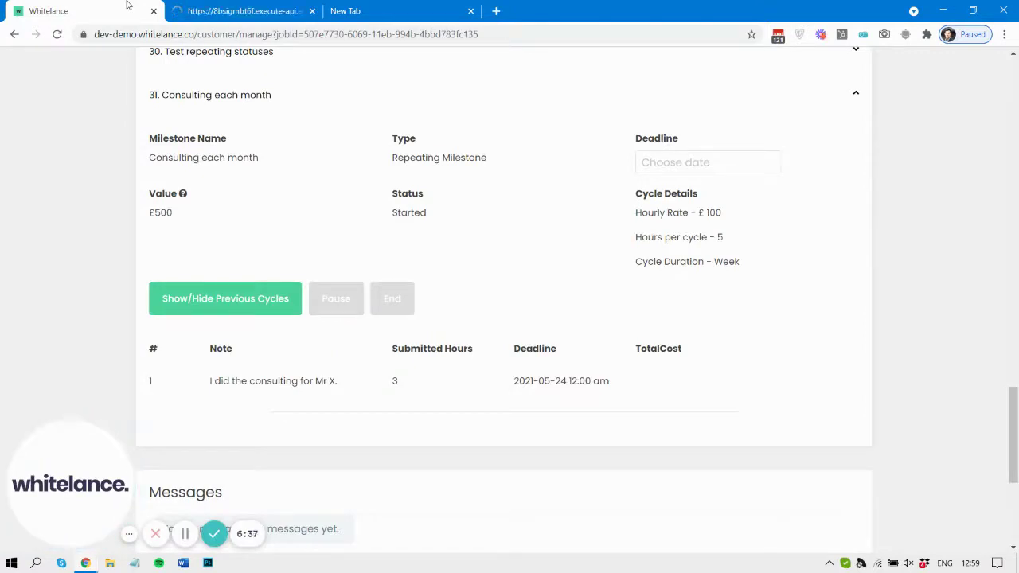
left_click(57, 34)
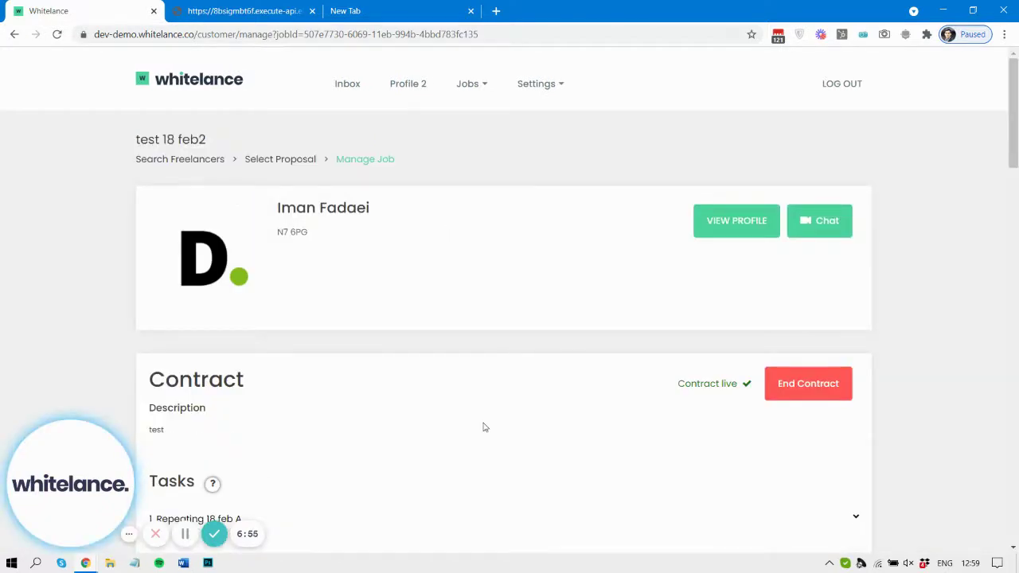
scroll(483, 427, "down", 20)
scroll(483, 427, "down", 2)
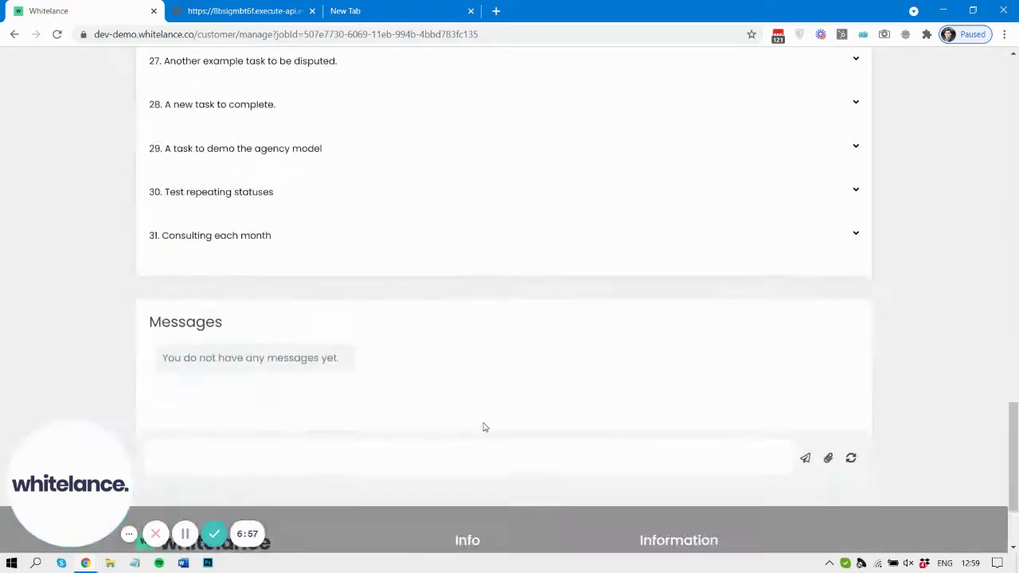
left_click(421, 238)
scroll(438, 287, "down", 2)
left_click(228, 323)
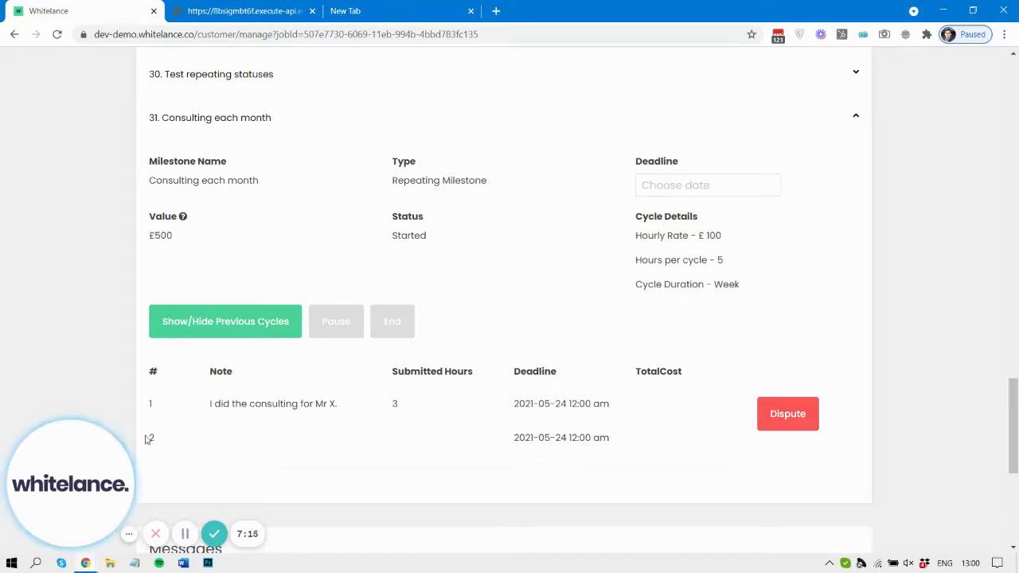
left_click_drag(146, 434, 627, 452)
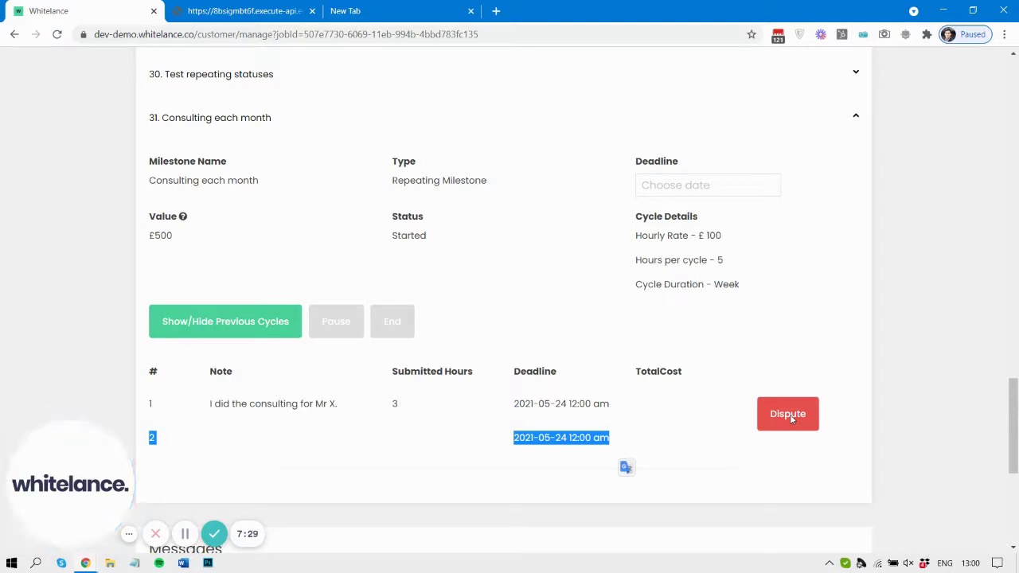
left_click(627, 444)
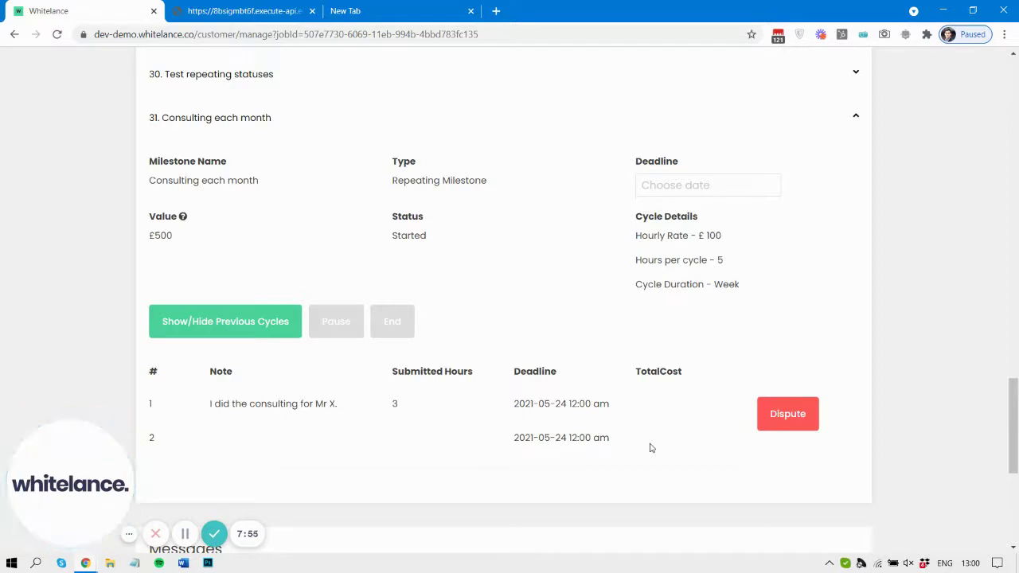
Run the project funding check by loading the prepared check_to_fund_money_for_project address in the third browser tab
left_click(376, 10)
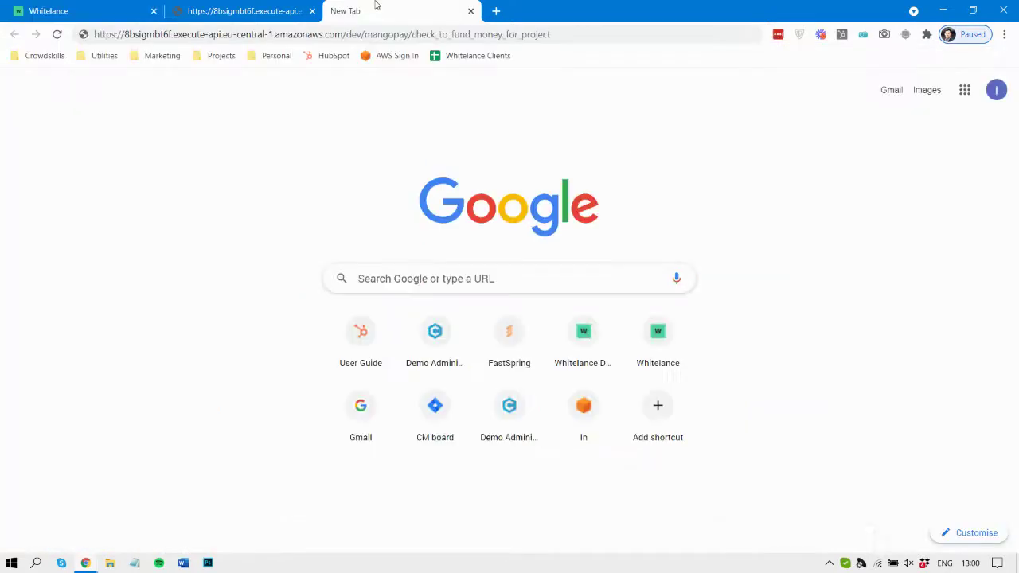
left_click(380, 34)
key("Return")
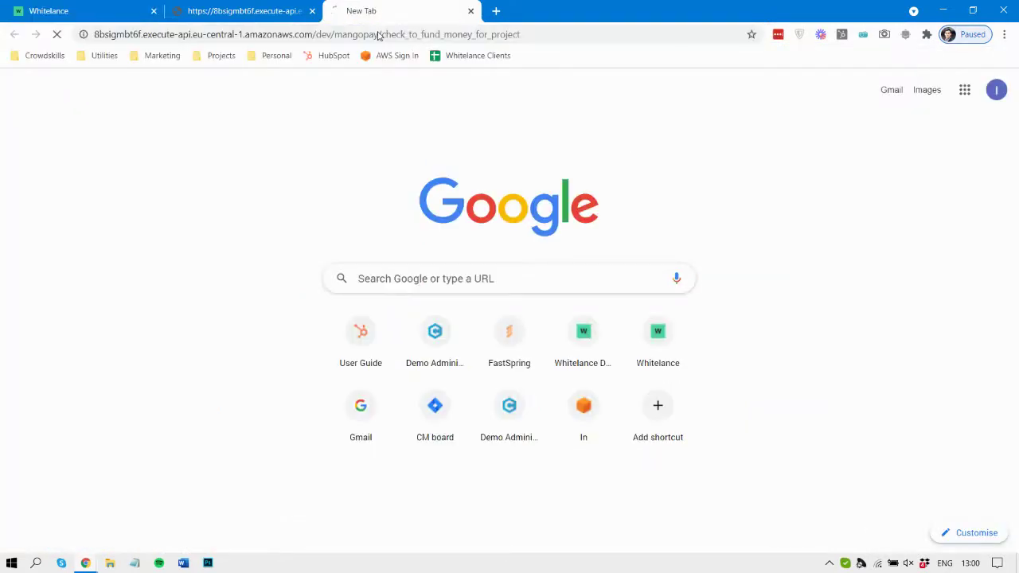
Reload the customer's contract page again and check the total cost in the "Consulting each month" task's previous cycles
left_click(104, 6)
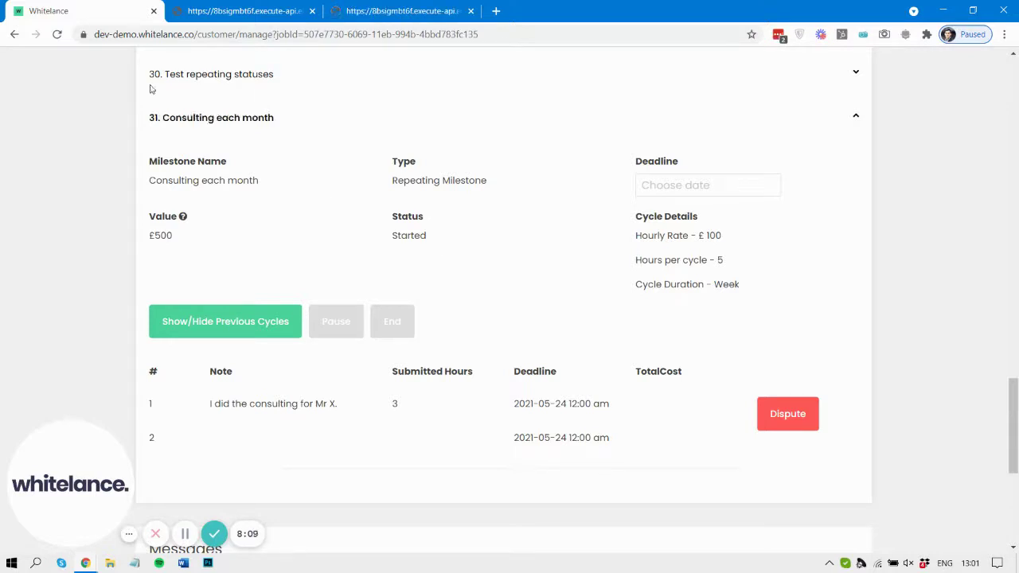
left_click(57, 34)
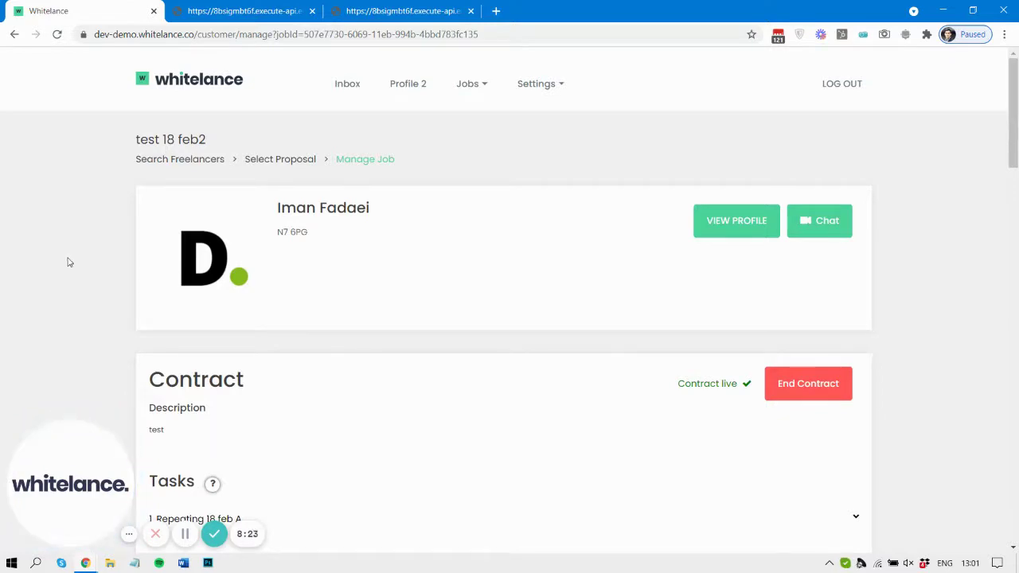
scroll(73, 282, "down", 4)
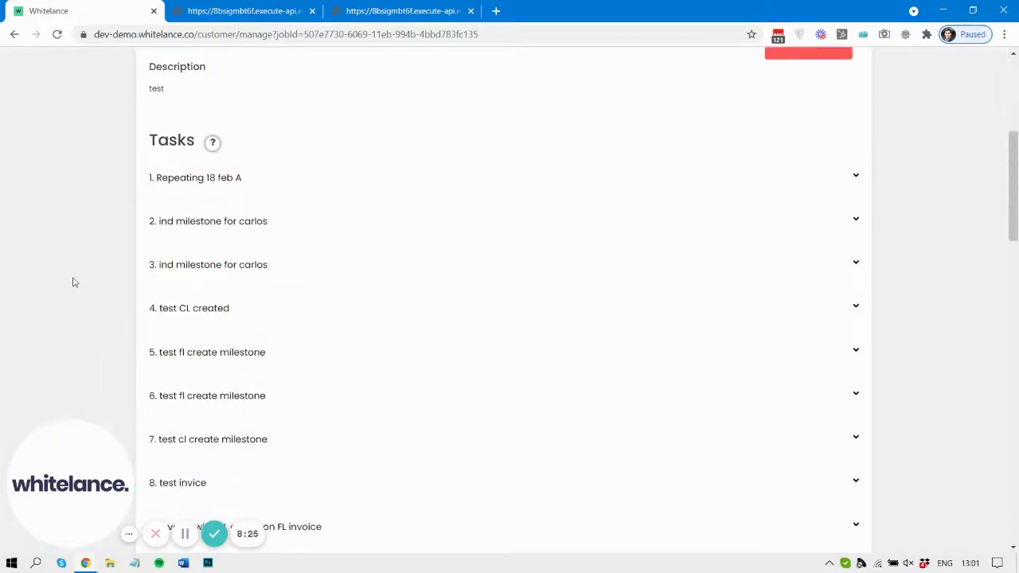
scroll(73, 281, "down", 17)
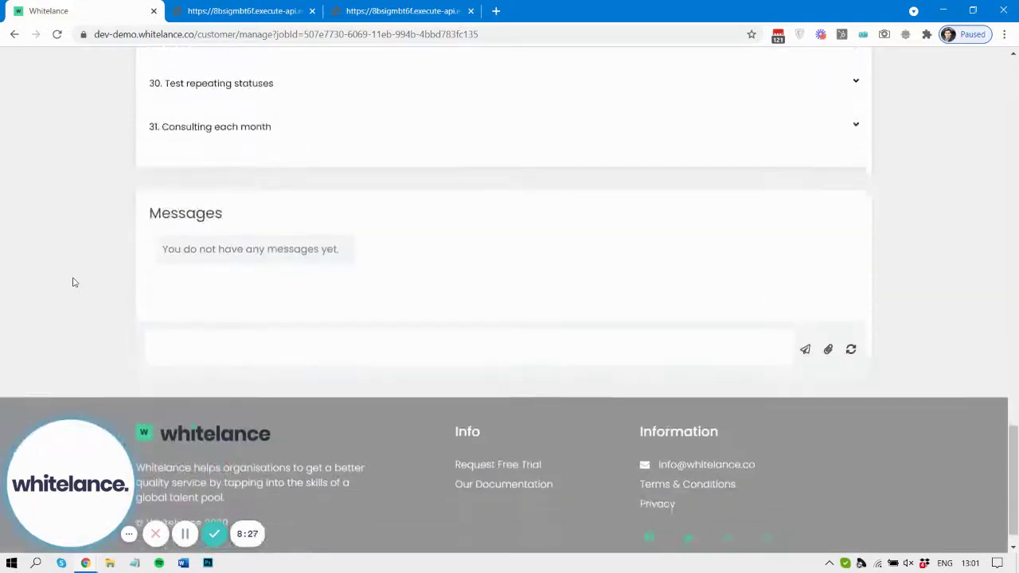
left_click(341, 134)
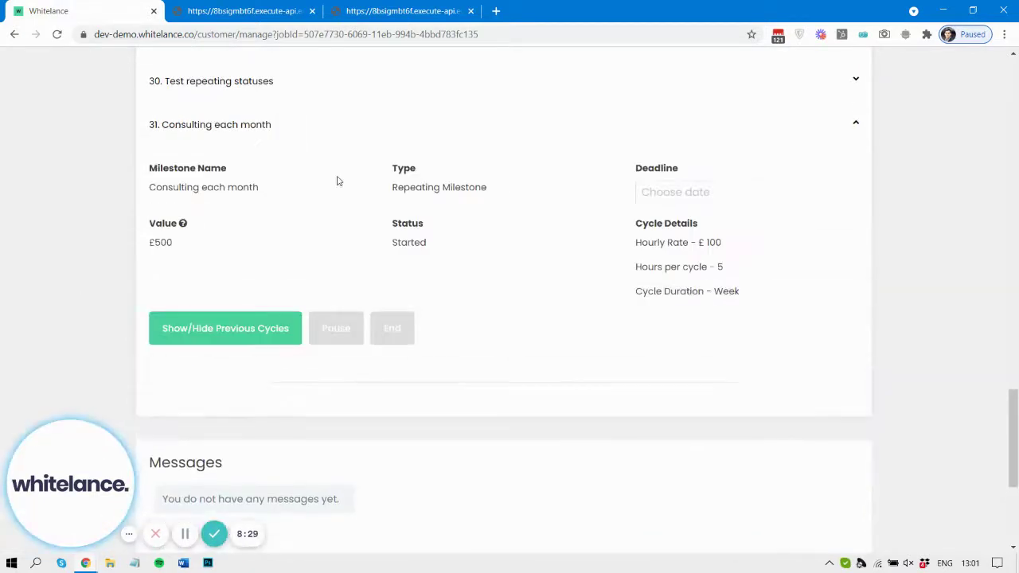
left_click(257, 328)
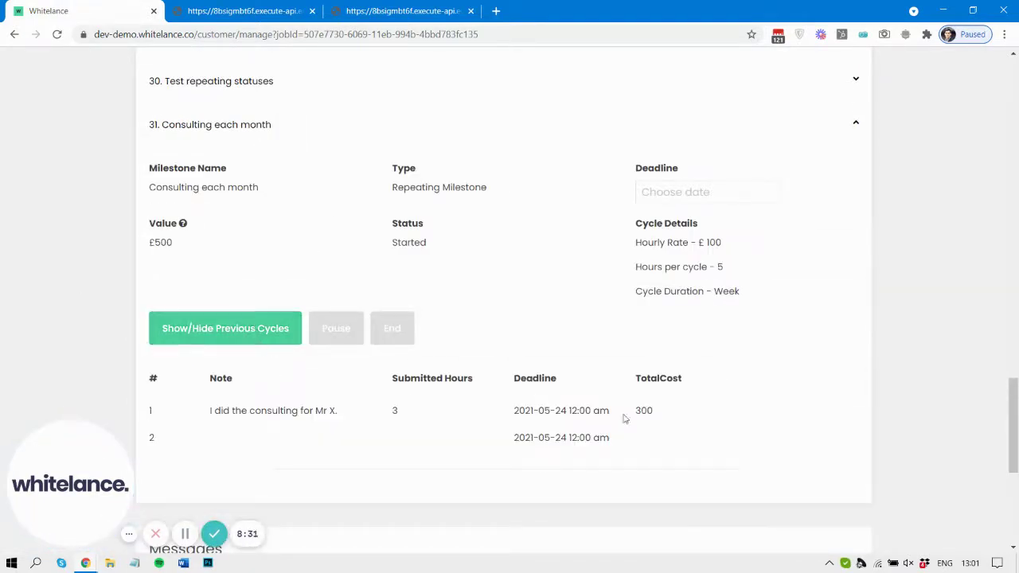
Check the first cycle's total cost, and open the paid "Consulting each month" invoice from the customer's invoices to examine its cost breakdown
left_click_drag(635, 412, 669, 416)
left_click(668, 416)
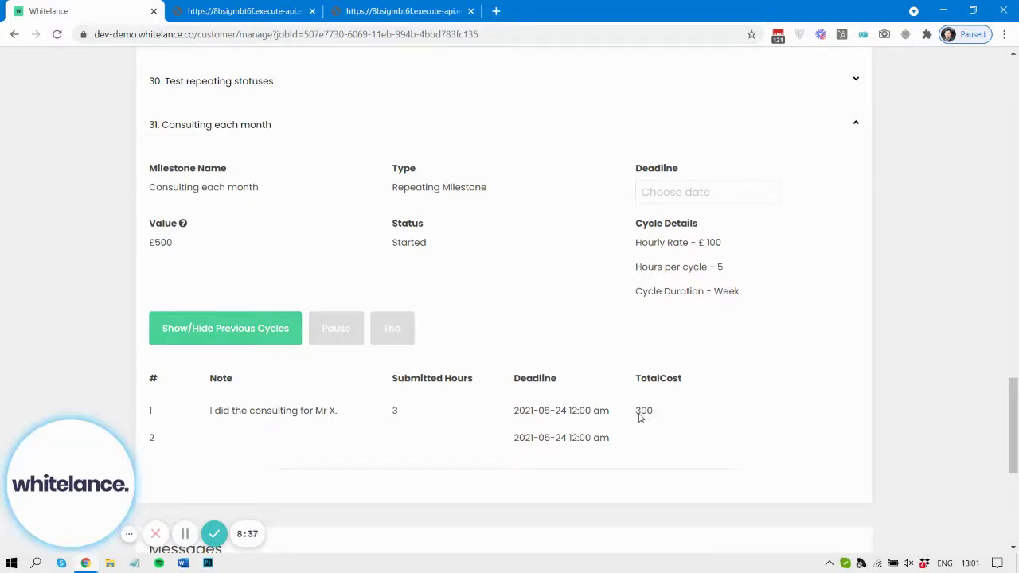
scroll(639, 416, "up", 20)
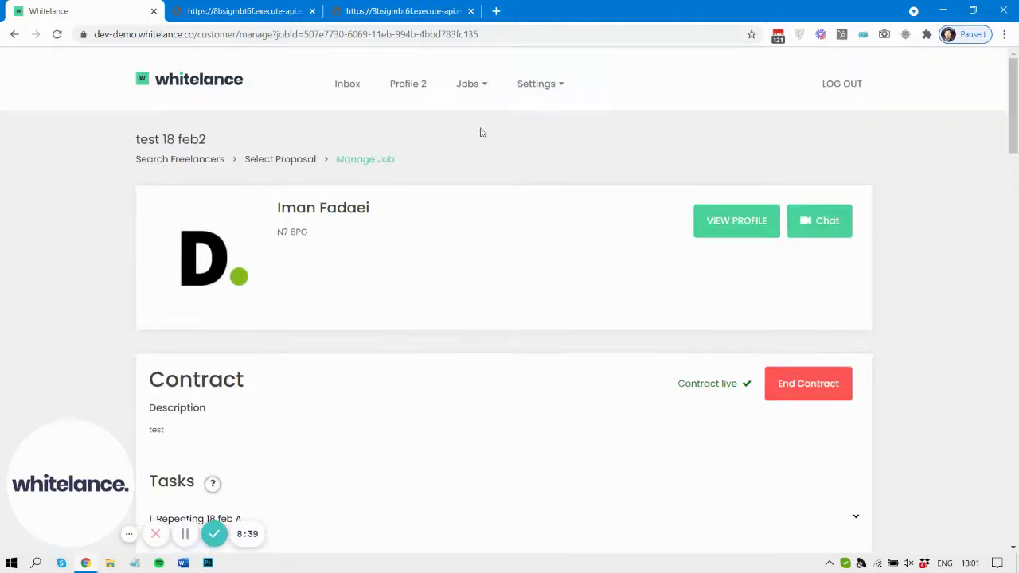
left_click(538, 86)
left_click(551, 148)
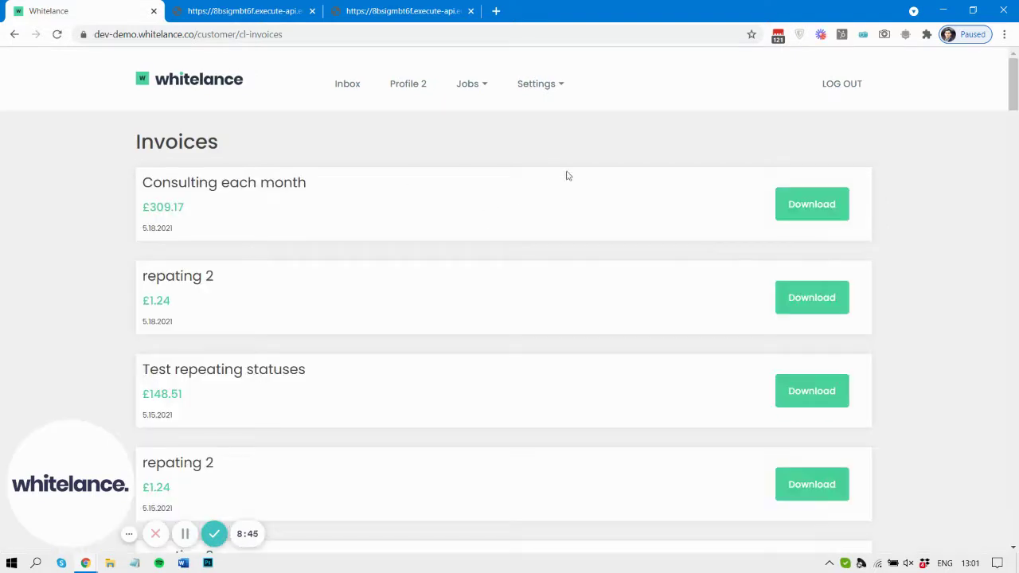
left_click(805, 204)
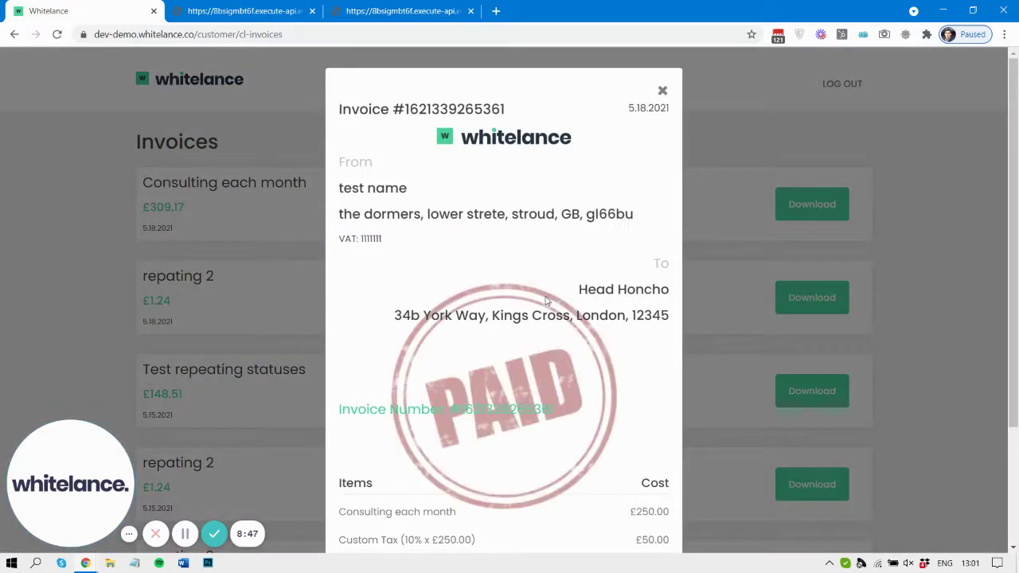
scroll(526, 306, "down", 2)
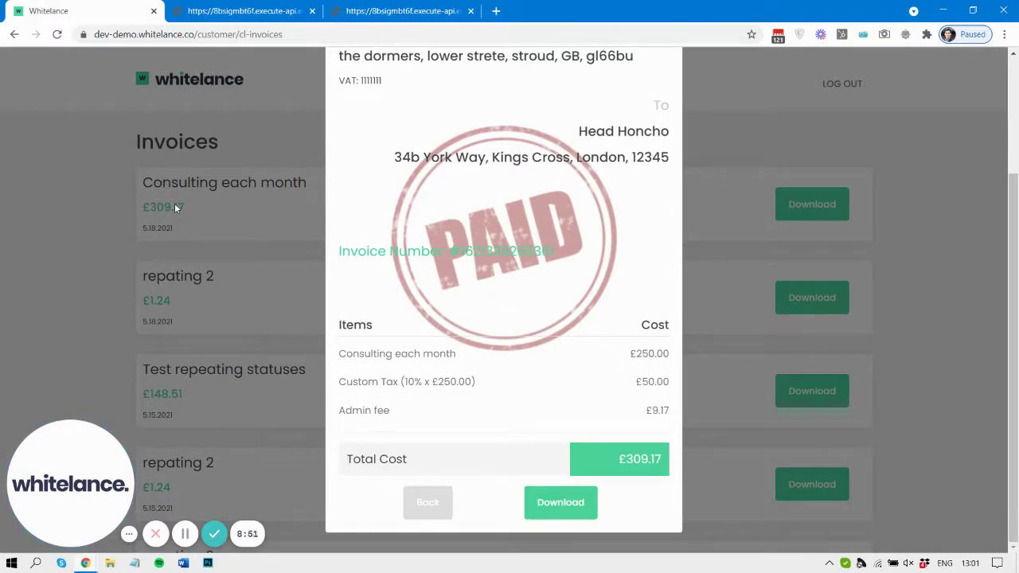
Return to the customer's contract page, expand the "Consulting each month" task and try its Pause option
left_click(218, 135)
left_click(15, 34)
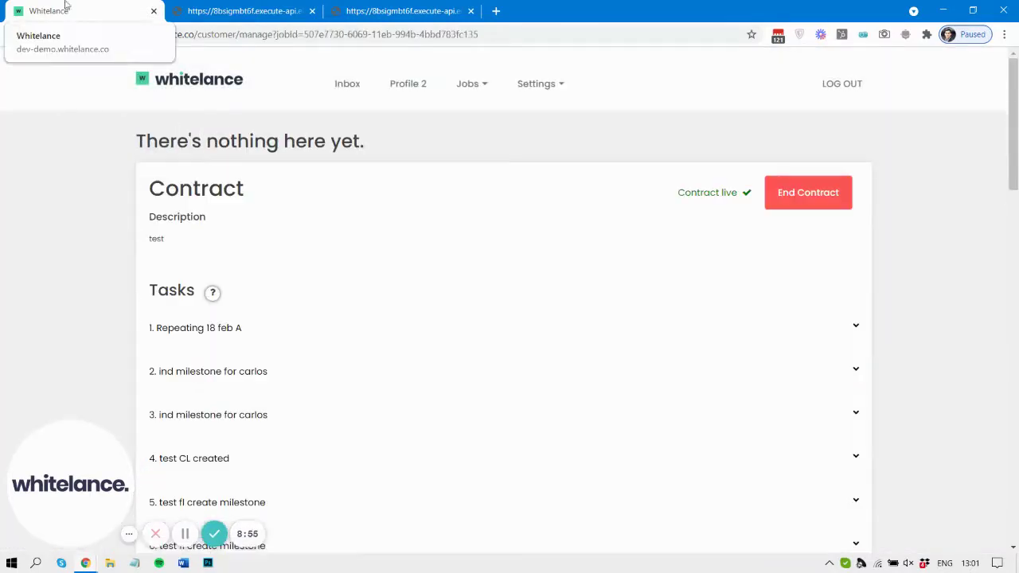
scroll(321, 361, "down", 17)
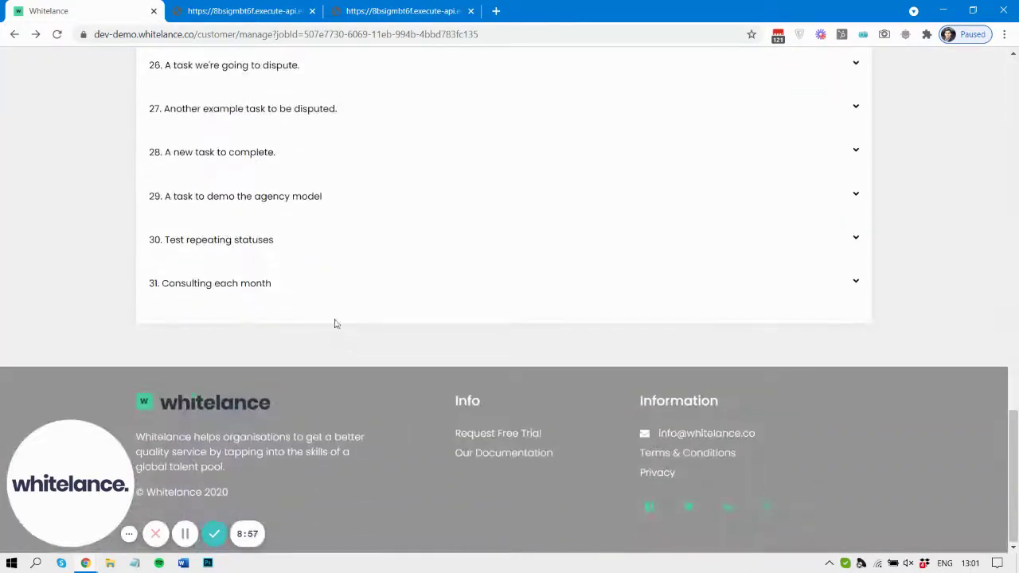
left_click(310, 287)
scroll(336, 370, "down", 3)
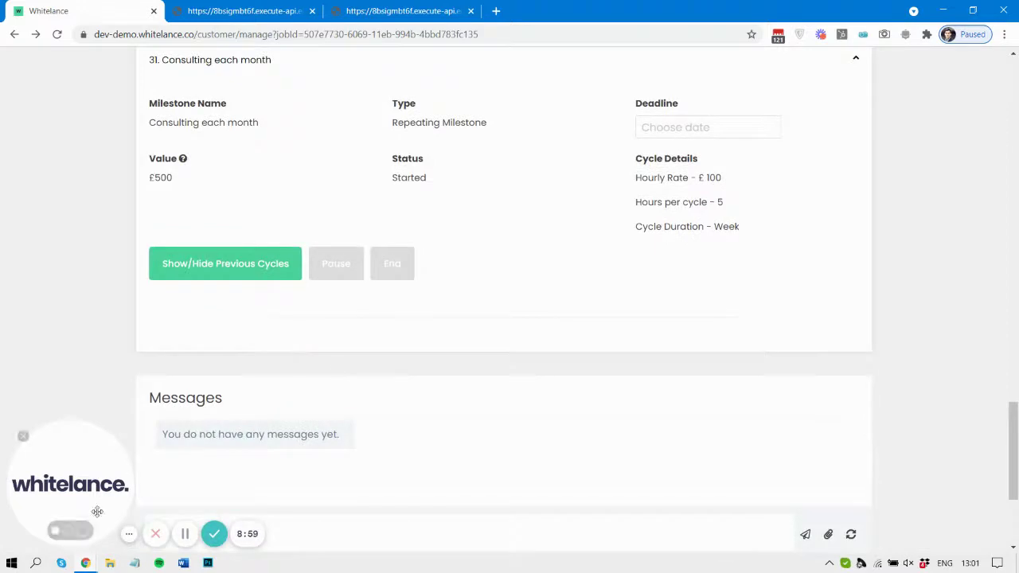
left_click(334, 275)
left_click(339, 263)
left_click(344, 275)
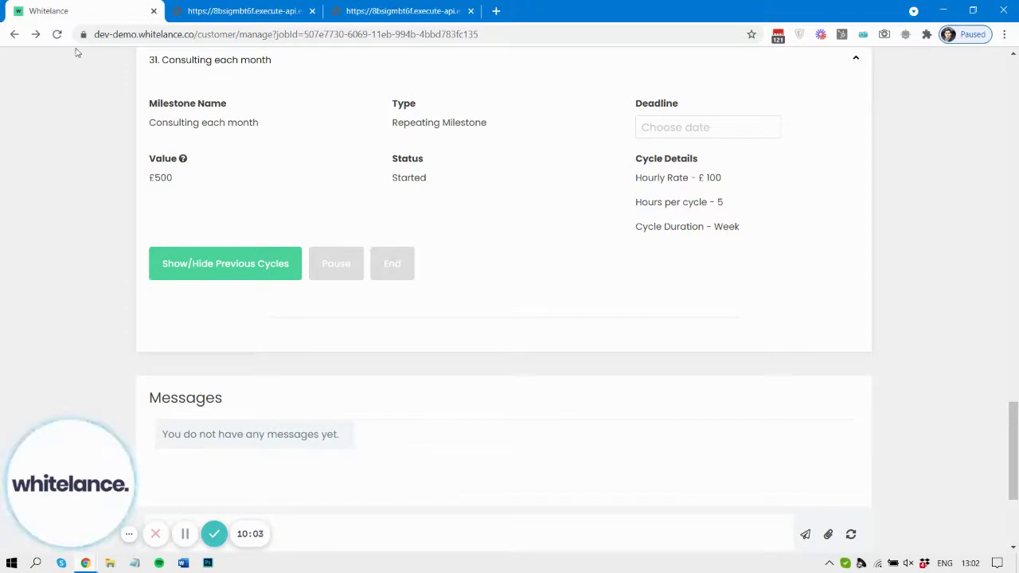
Switch to the freelancer's browser window, reload the contract and check the first cycle's payment status under the "Consulting each month" task's previous cycles
mouse_move(82, 562)
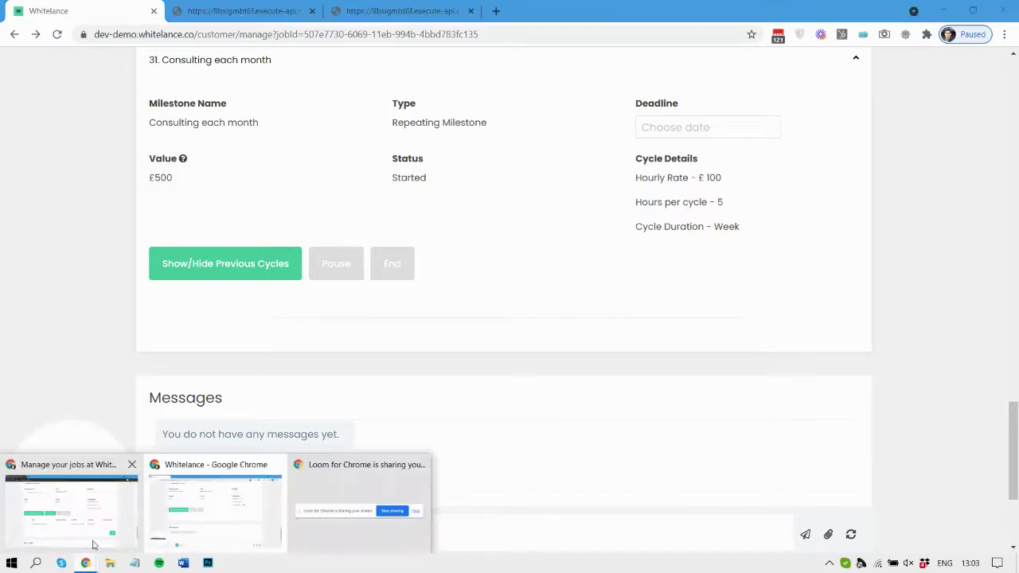
left_click(88, 517)
left_click(56, 35)
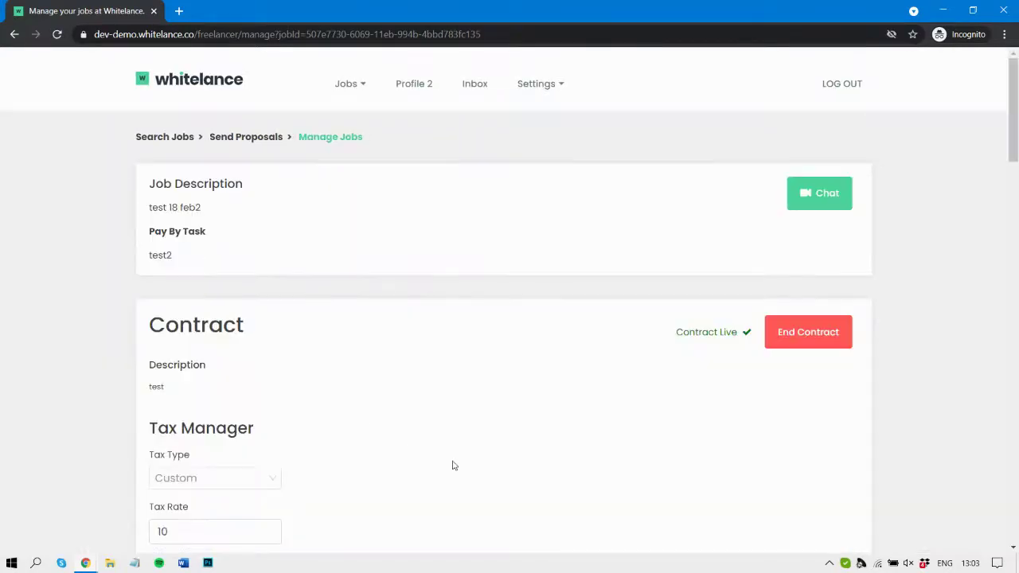
scroll(453, 464, "down", 20)
left_click(363, 248)
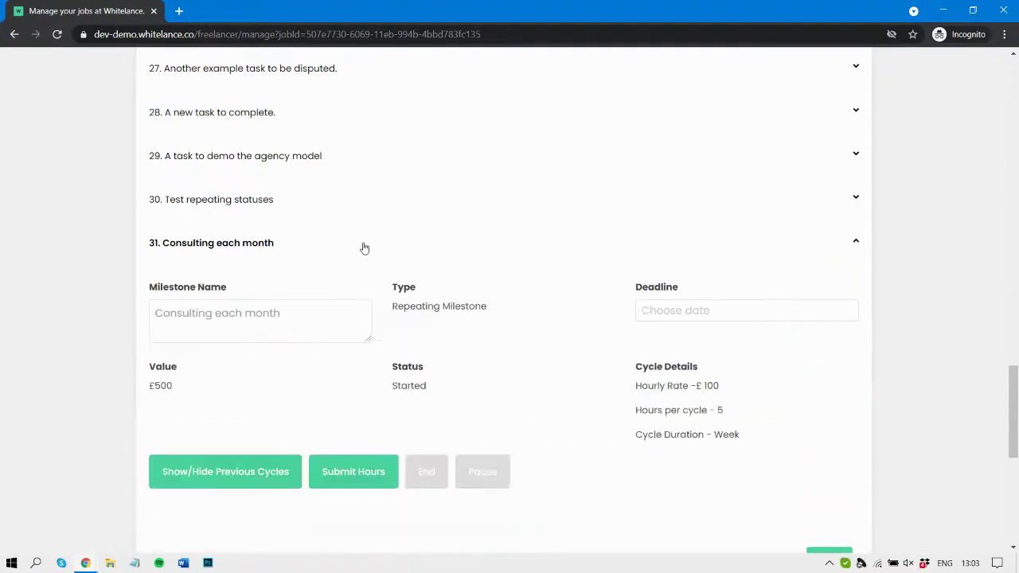
left_click(239, 483)
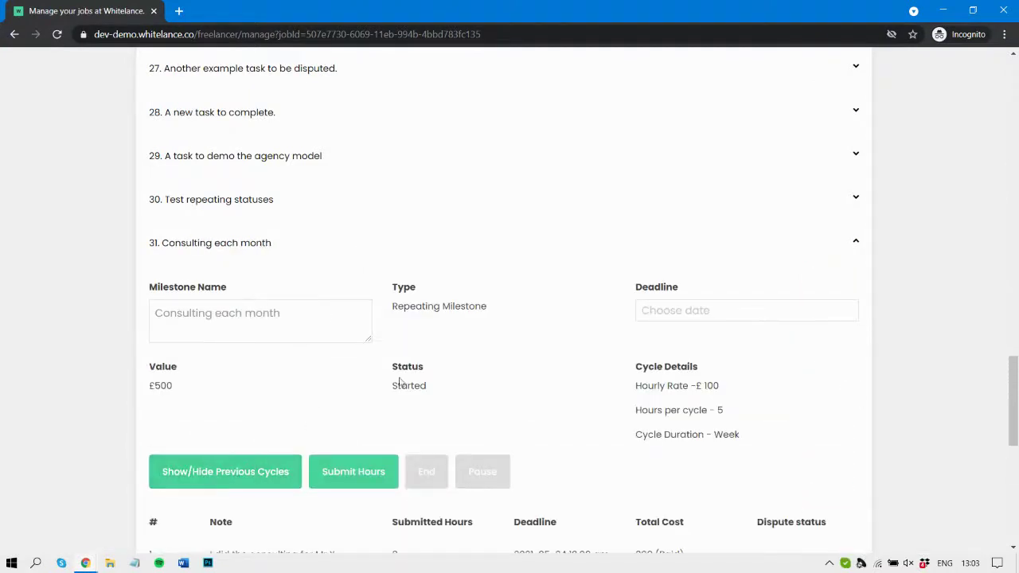
scroll(508, 339, "down", 3)
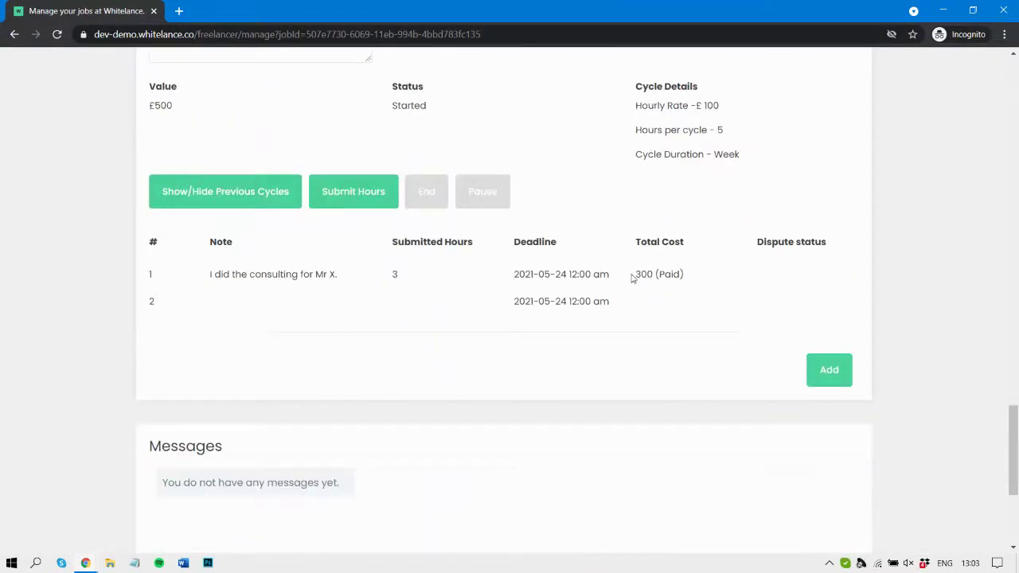
left_click_drag(641, 273, 660, 277)
Submit 2 hours for the second cycle of "Consulting each month" with the note "I did some additinoal work."
left_click(348, 192)
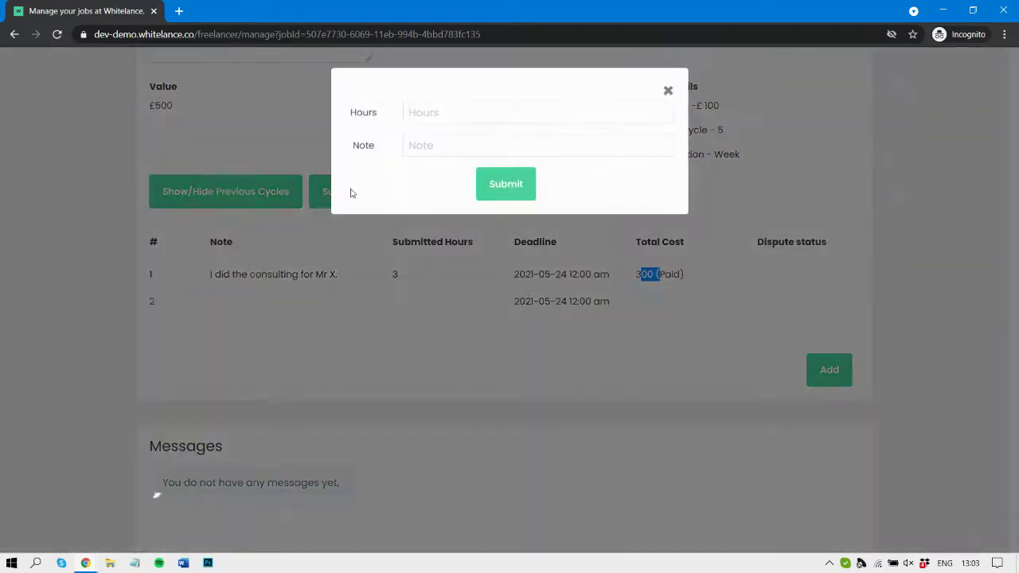
left_click(443, 111)
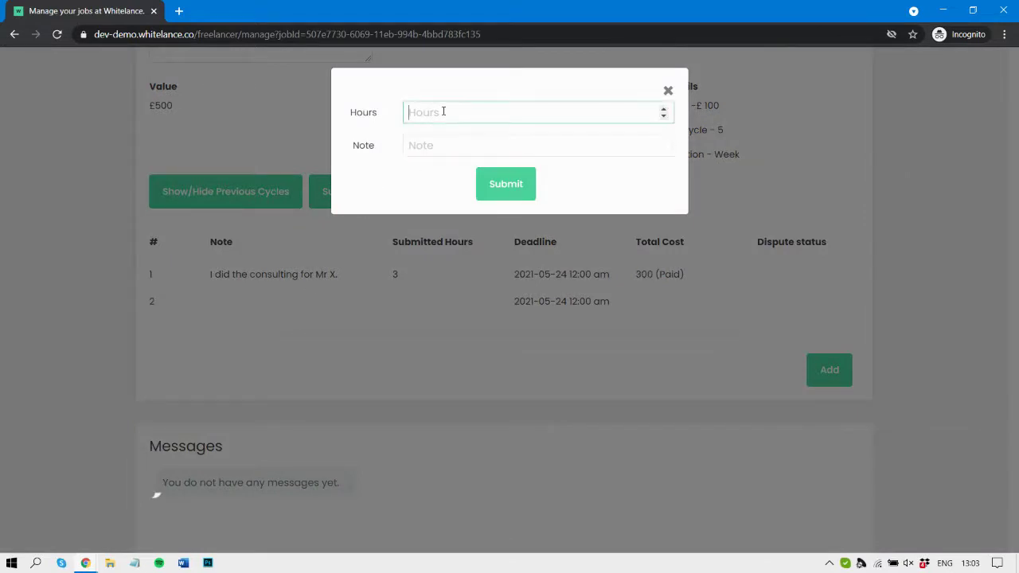
type("2")
left_click(449, 144)
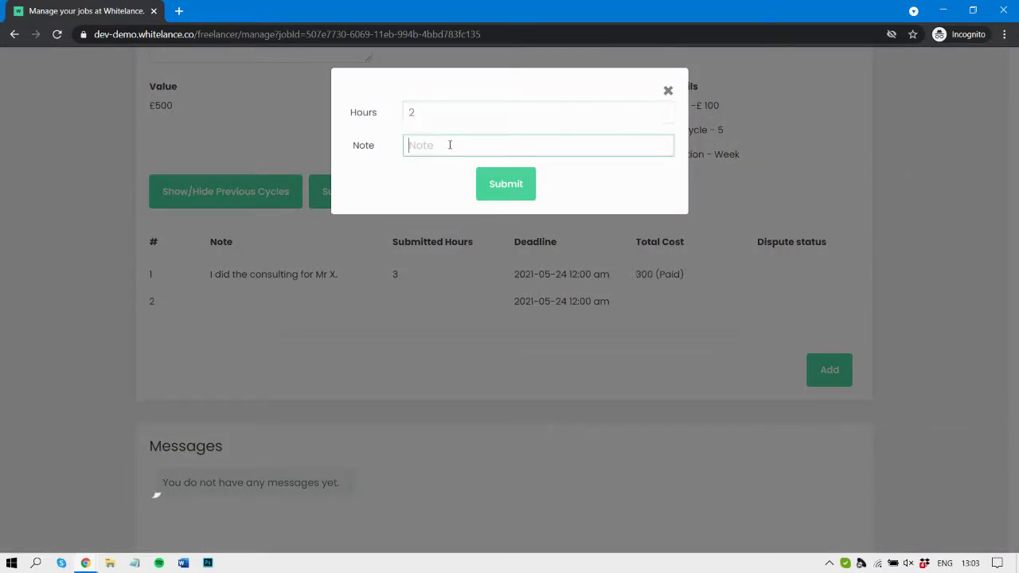
type("I i")
type("id some additinoal w")
type("o")
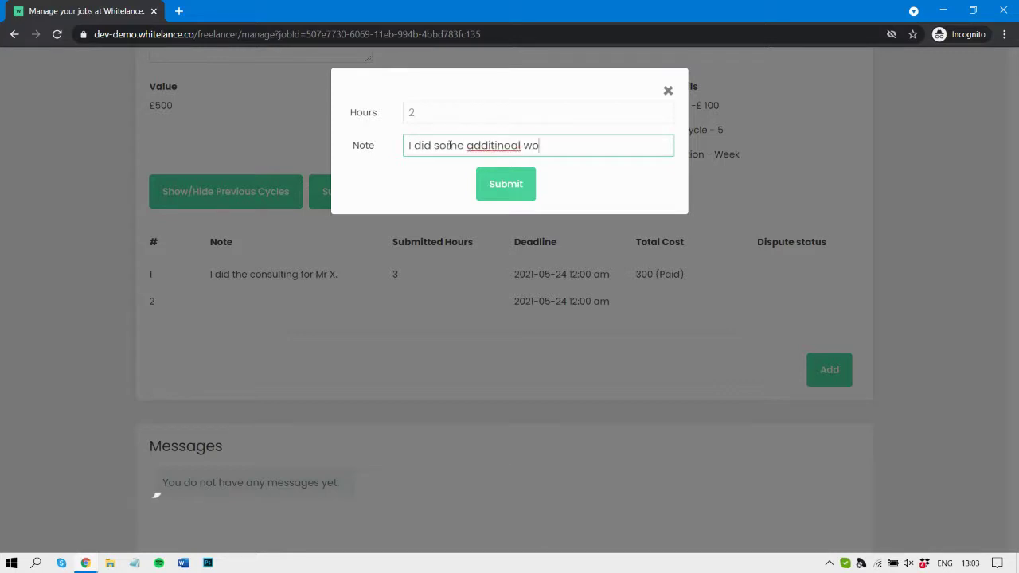
type("rk.")
left_click(515, 195)
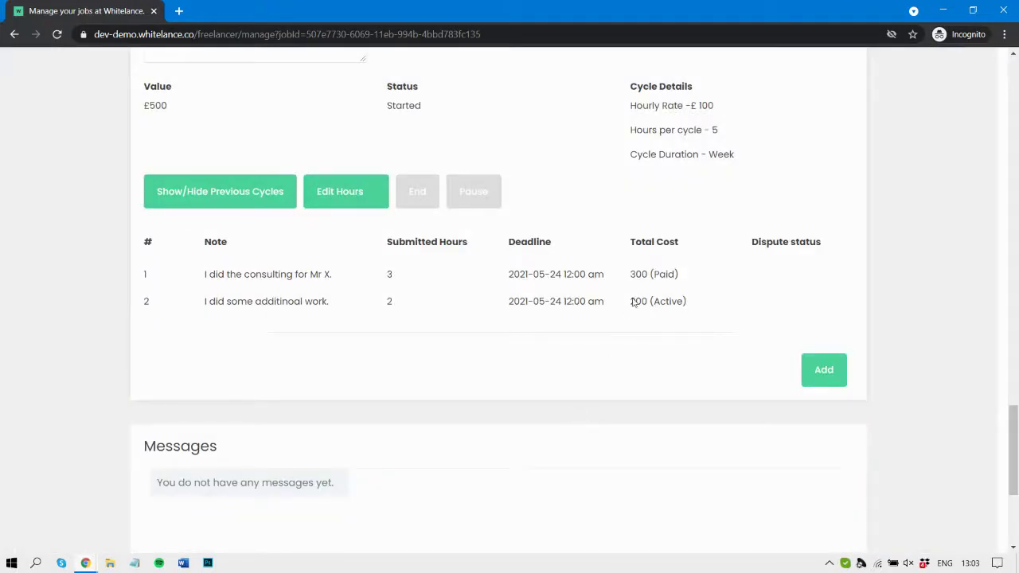
Compare the total cost and payment status of the two cycles in the freelancer's previous cycles table
left_click_drag(630, 302, 705, 307)
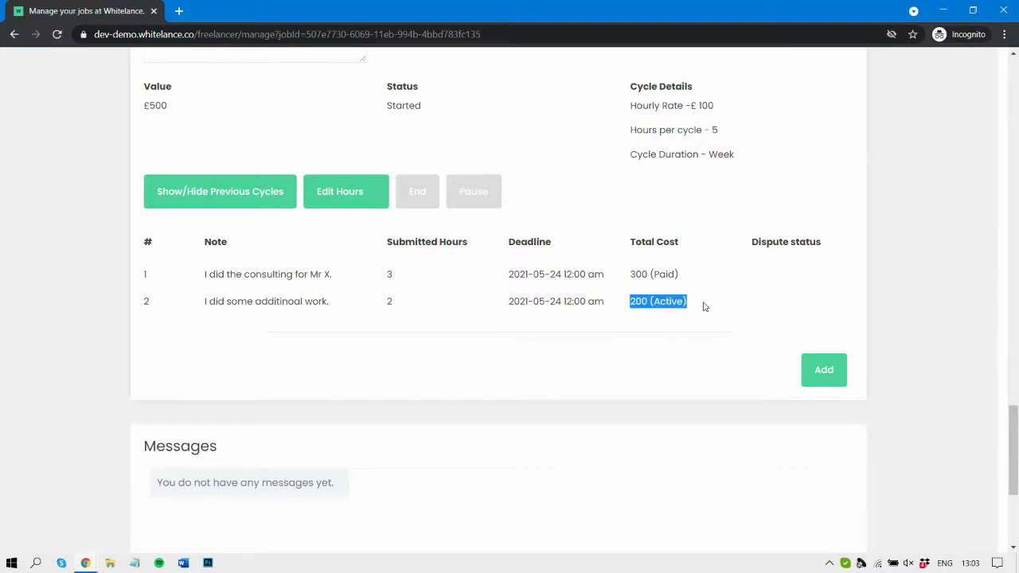
left_click_drag(630, 275, 687, 276)
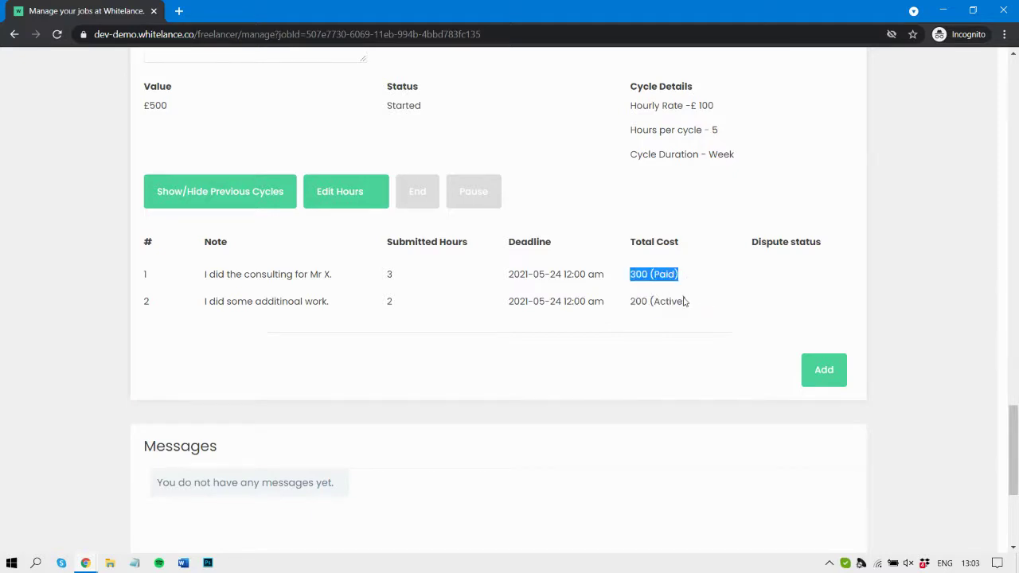
left_click(685, 304)
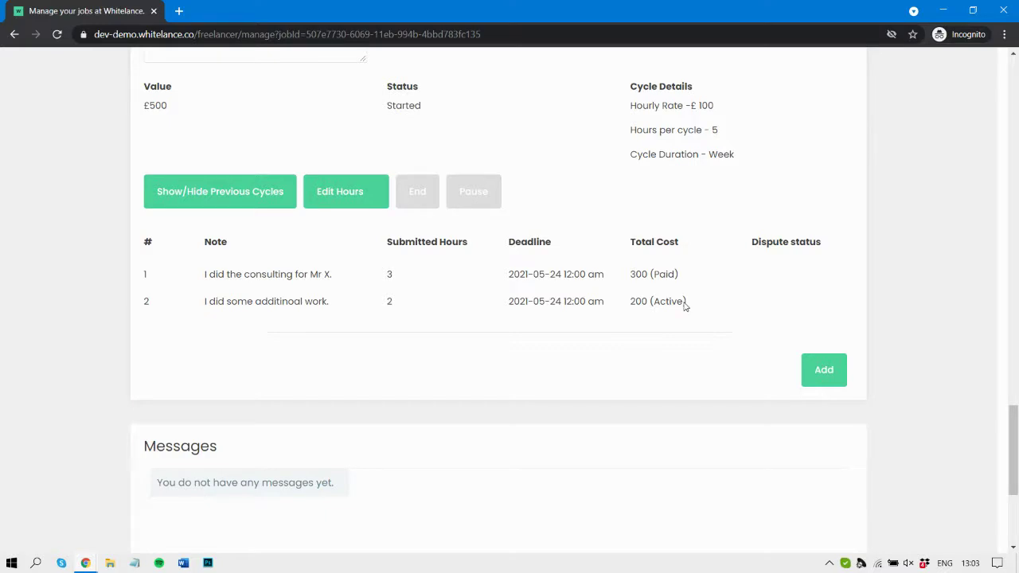
Switch to the customer's Whitelance browser window
mouse_move(86, 562)
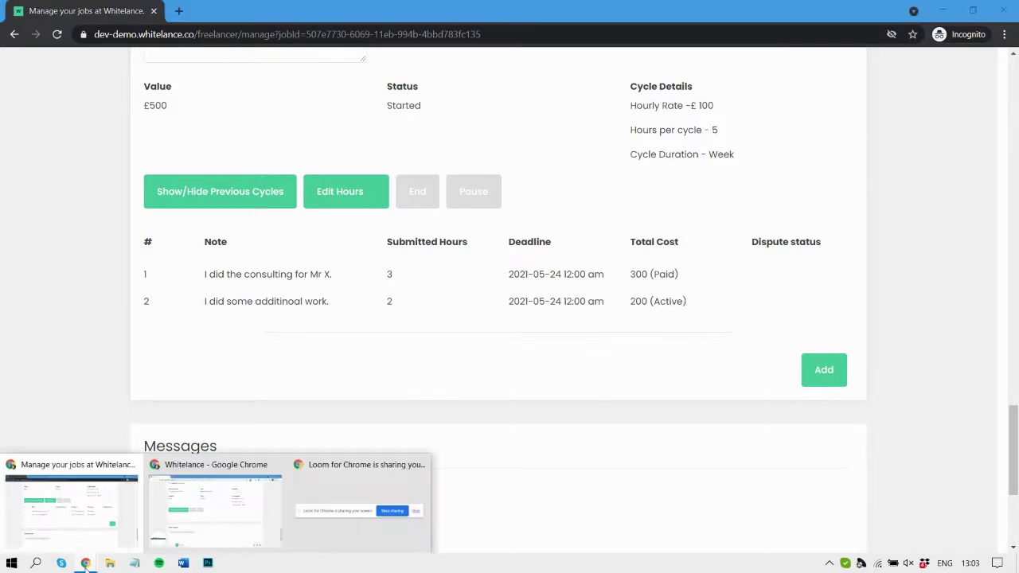